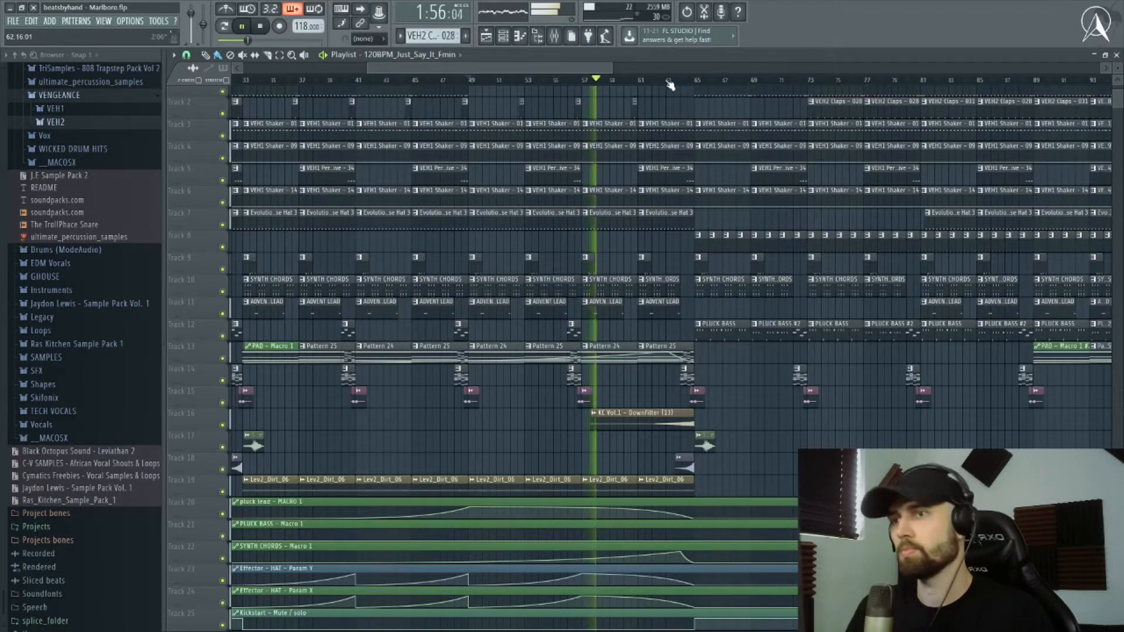
# Step: Save the project while playback runs through the section before bar 65
pyautogui.scroll(2, 669, 85)
pyautogui.scroll(4, 669, 85)
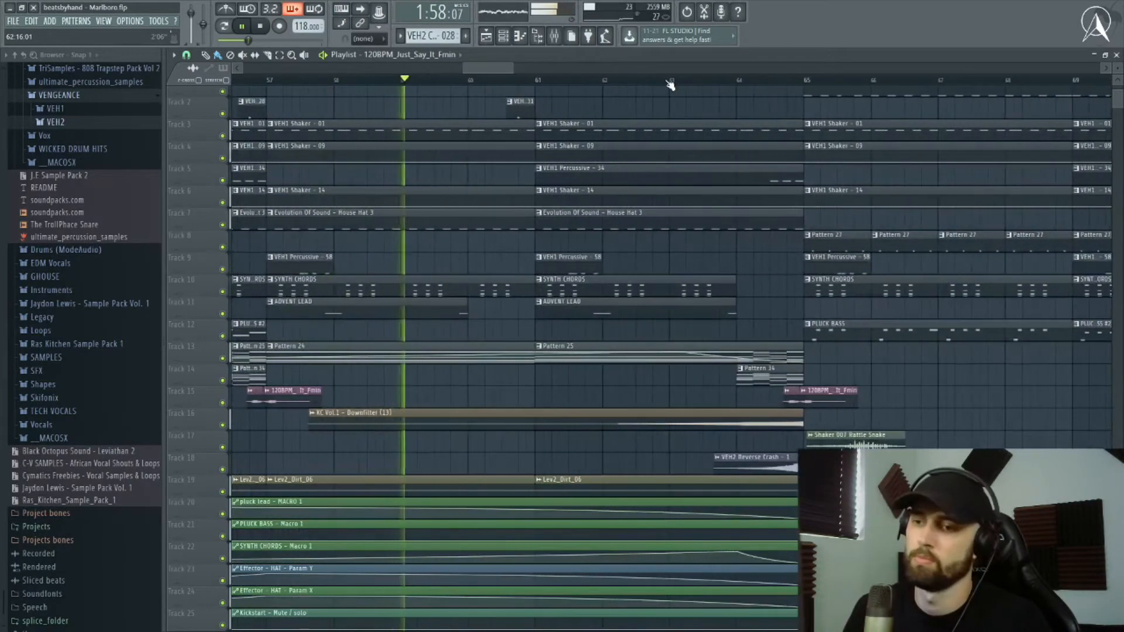
pyautogui.scroll(-3, 670, 85)
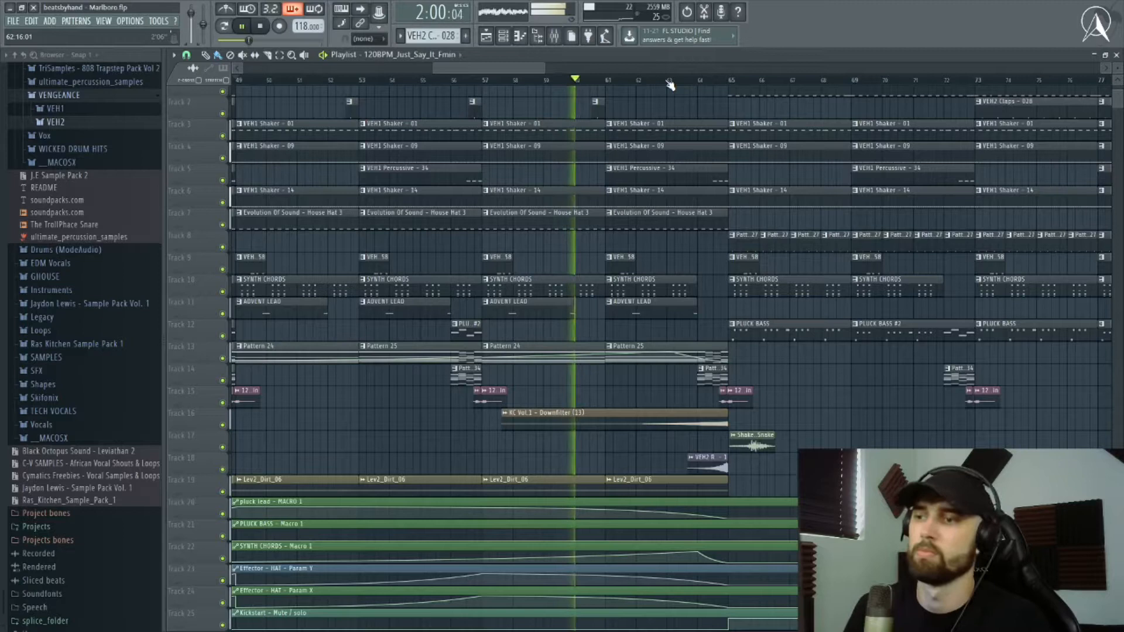
pyautogui.hotkey('ctrl', 's')
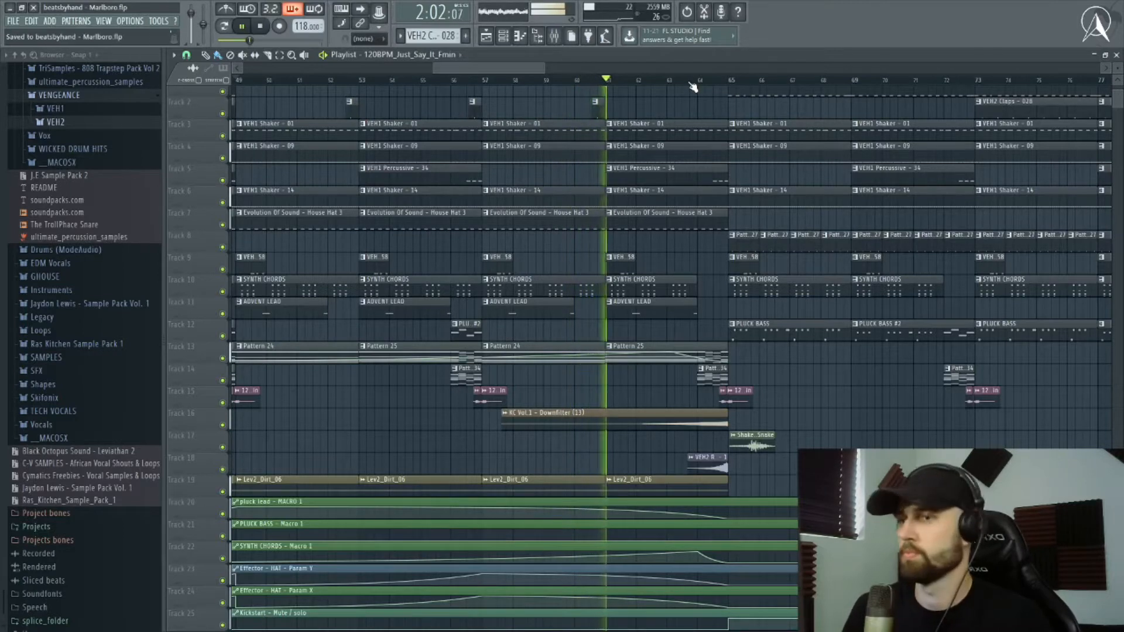
# Step: Follow playback along the playlist through the section starting at bar 65 and review its clips
pyautogui.scroll(3, 501, 76)
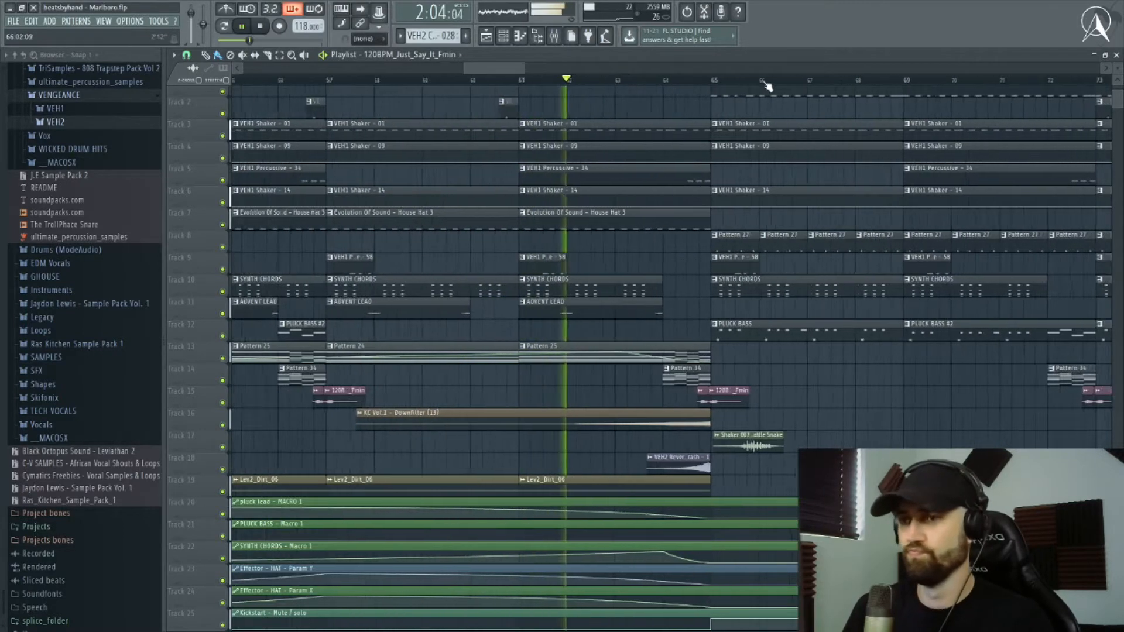
pyautogui.moveTo(501, 70); pyautogui.dragTo(513, 70)
pyautogui.scroll(1, 610, 133)
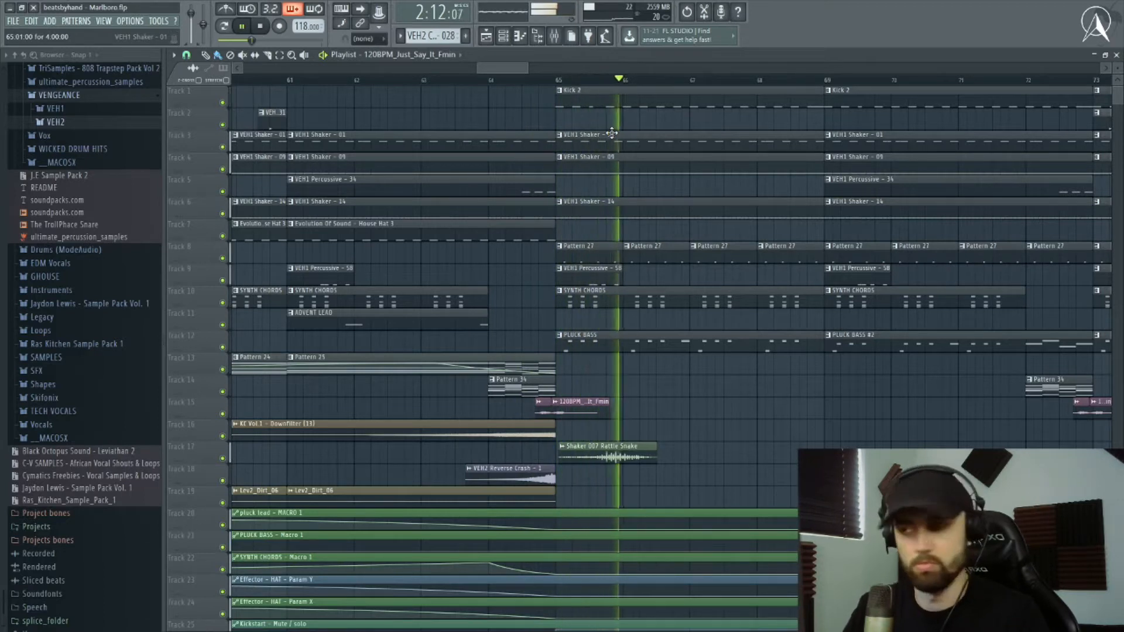
pyautogui.moveTo(529, 68); pyautogui.dragTo(580, 69)
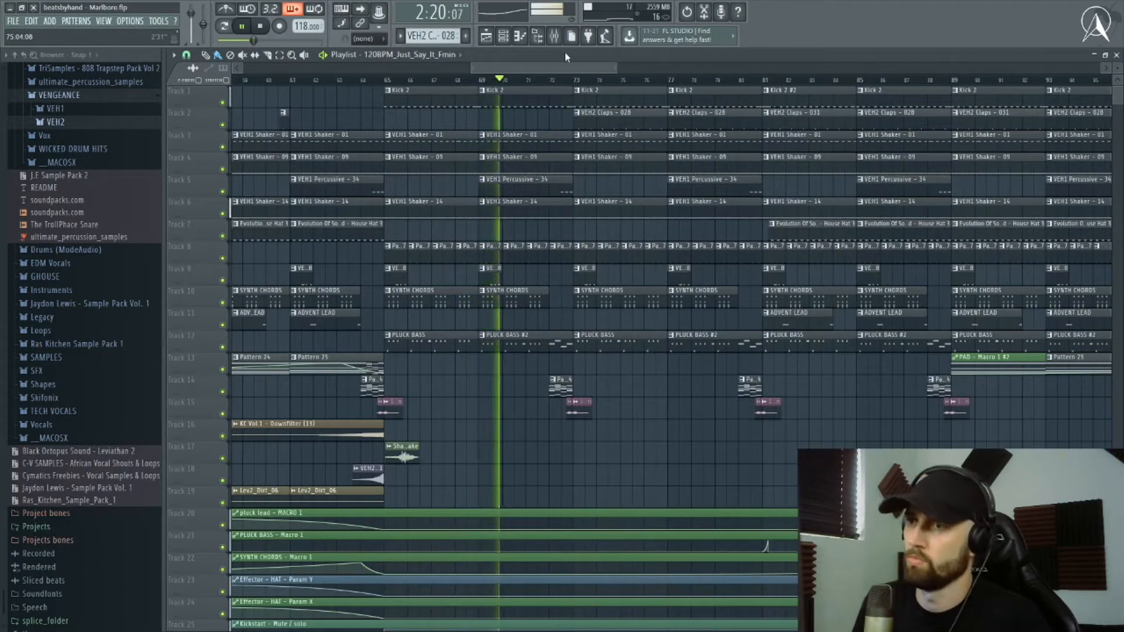
pyautogui.moveTo(564, 53); pyautogui.dragTo(621, 54)
# Step: Inspect the effects of the SYNTH CHORDS Serum instrument, including the reverb mix, and return to the full-size playlist
pyautogui.click(404, 56)
pyautogui.scroll(-3, 354, 387)
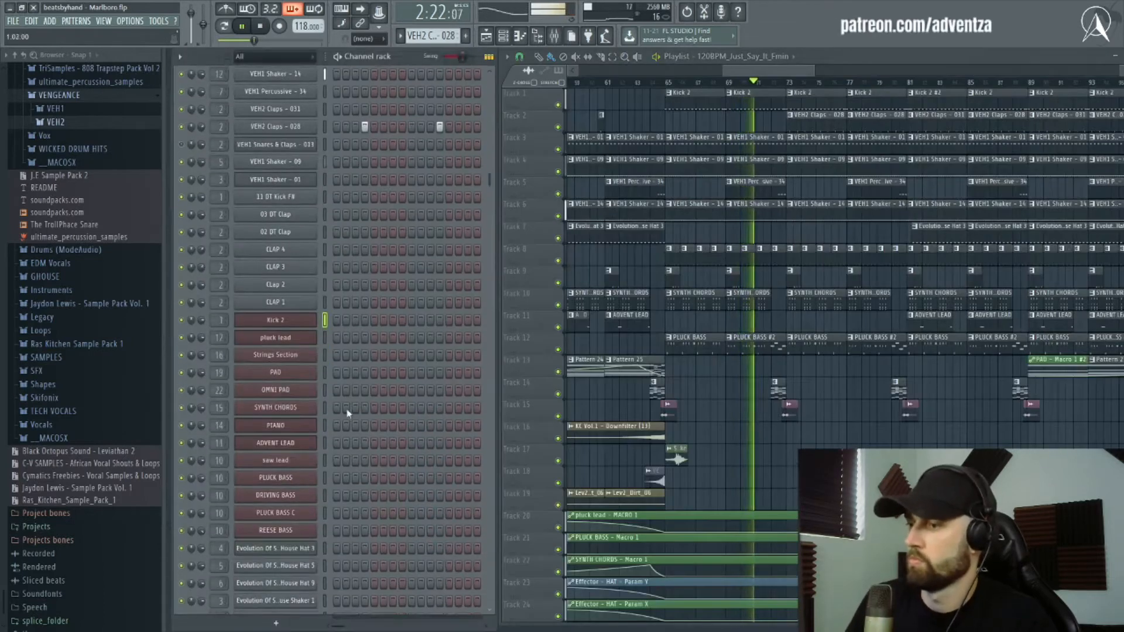
pyautogui.click(310, 386)
pyautogui.click(465, 151)
pyautogui.click(439, 152)
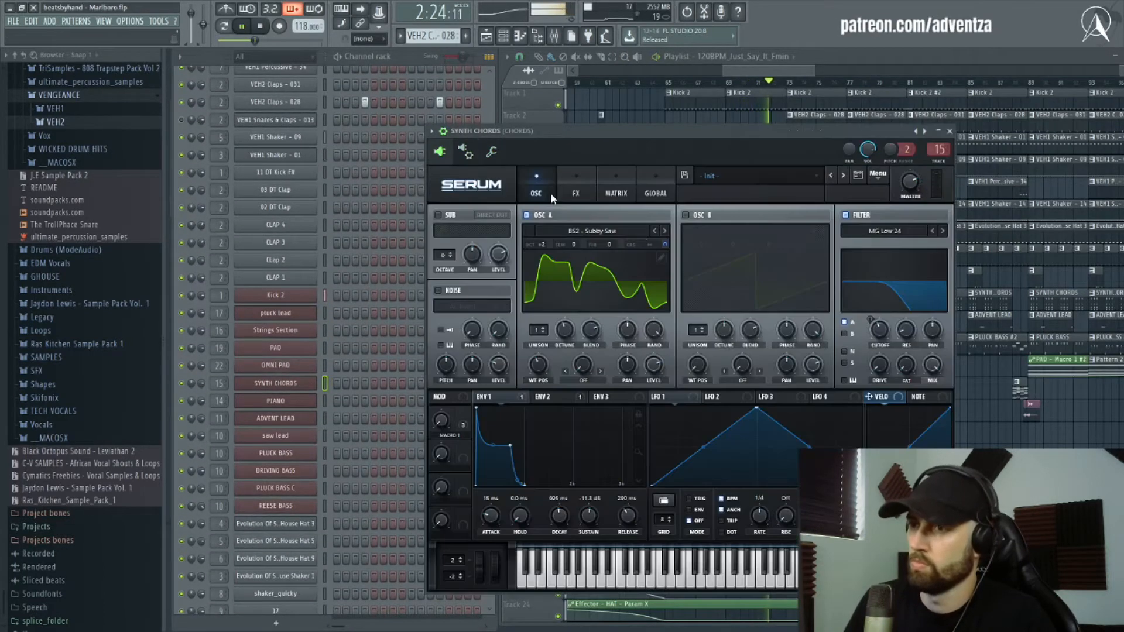
pyautogui.moveTo(895, 362)
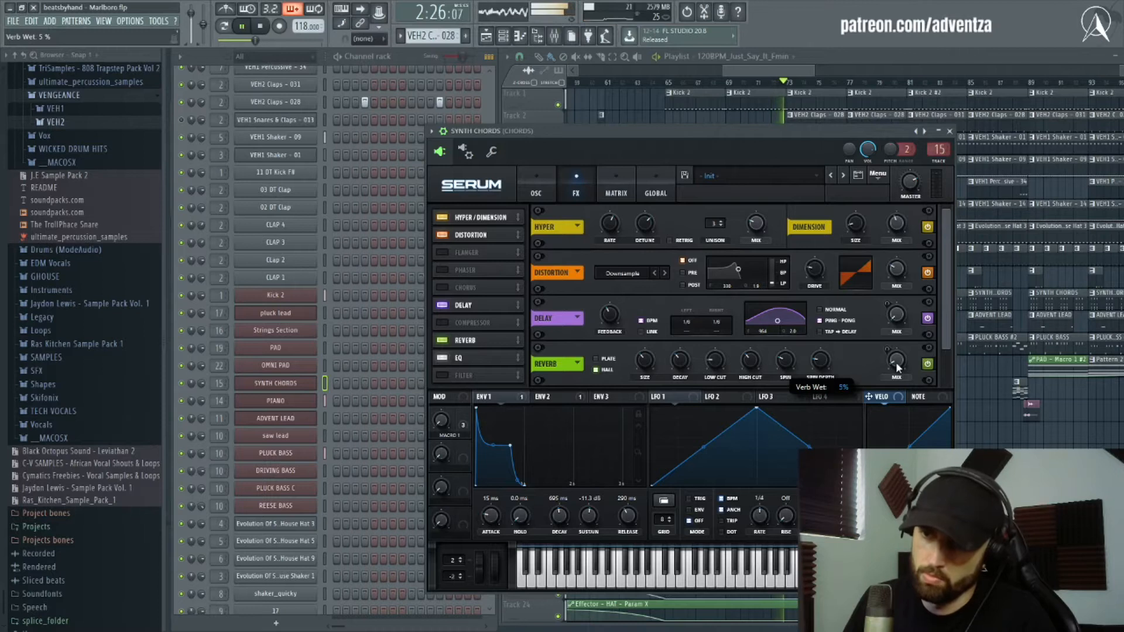
pyautogui.click(949, 131)
pyautogui.doubleClick(869, 59)
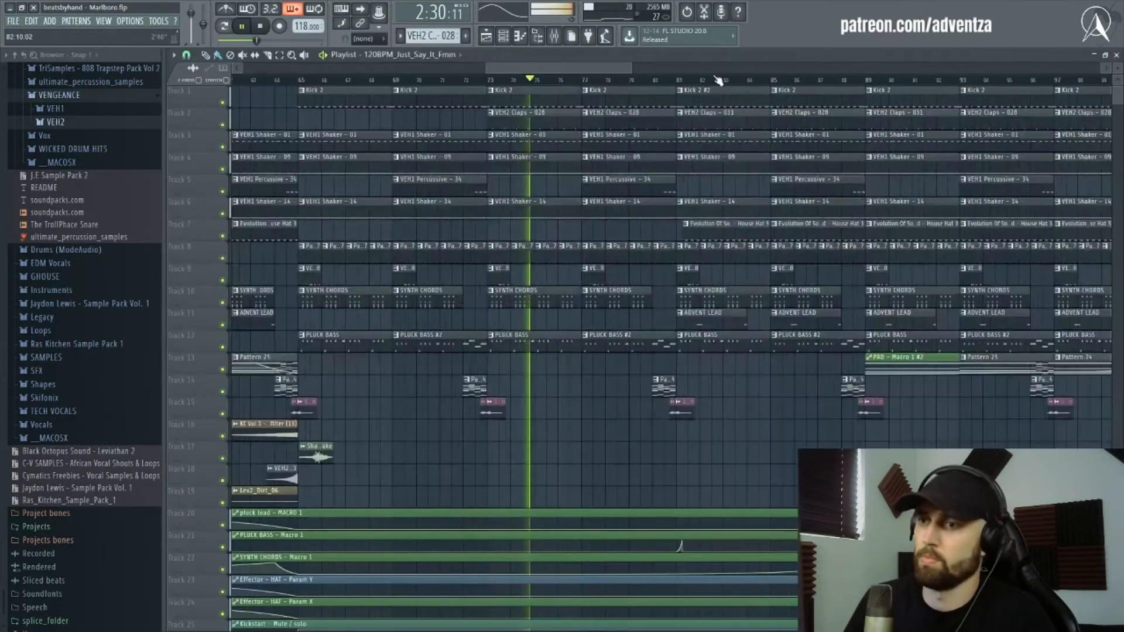
# Step: Restart playback from about bar 80 to hear the transition into bar 81
pyautogui.scroll(5, 717, 80)
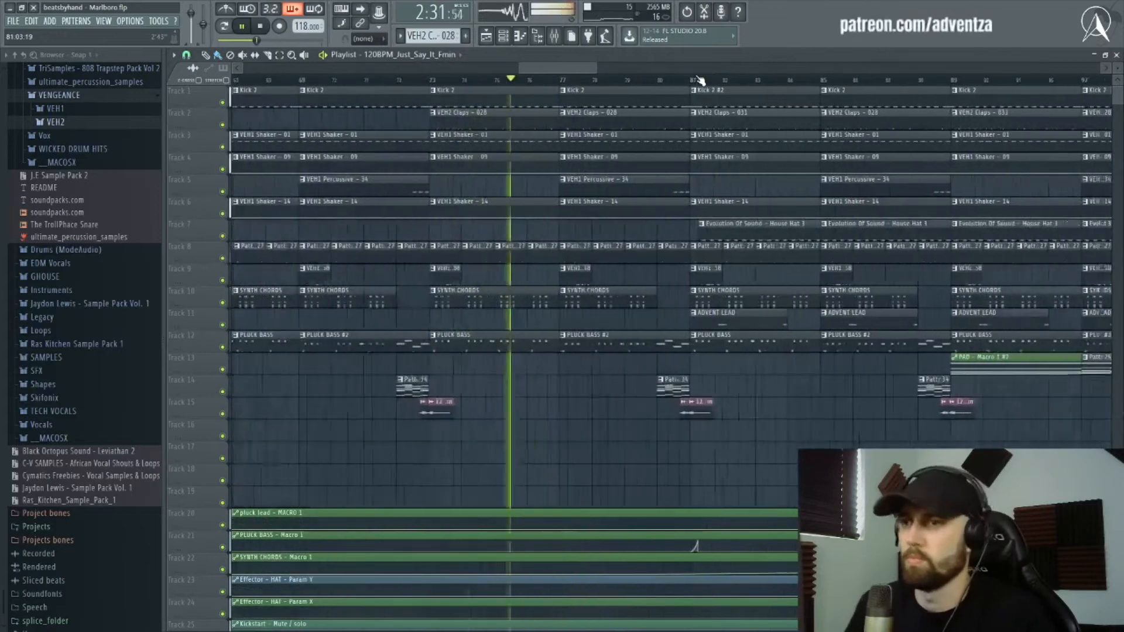
pyautogui.press('space')
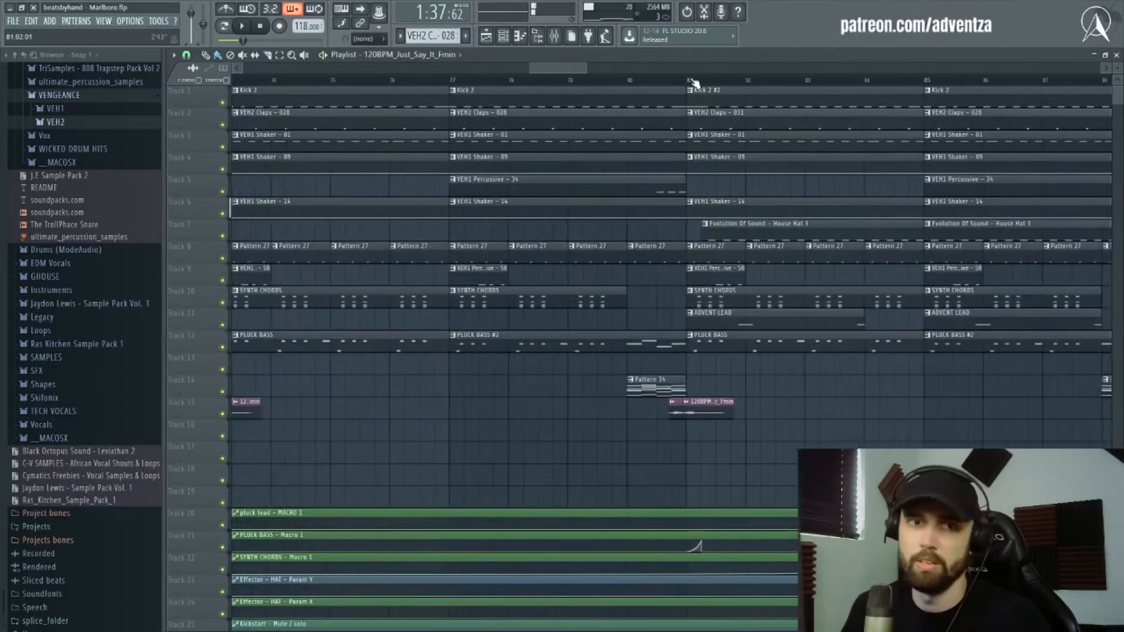
pyautogui.scroll(1, 691, 80)
pyautogui.click(620, 81)
pyautogui.press('space')
pyautogui.scroll(-1, 630, 81)
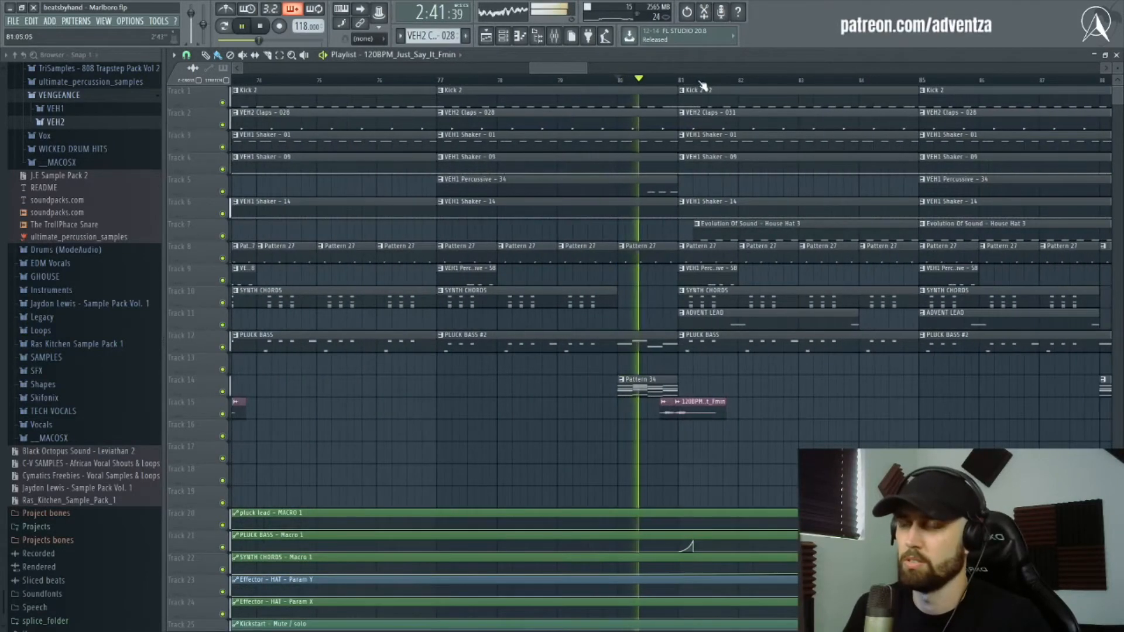
# Step: Stop playback and review the whole arrangement, moving the playhead from the song's end back to about bar 125
pyautogui.scroll(-6, 706, 87)
pyautogui.scroll(5, 745, 86)
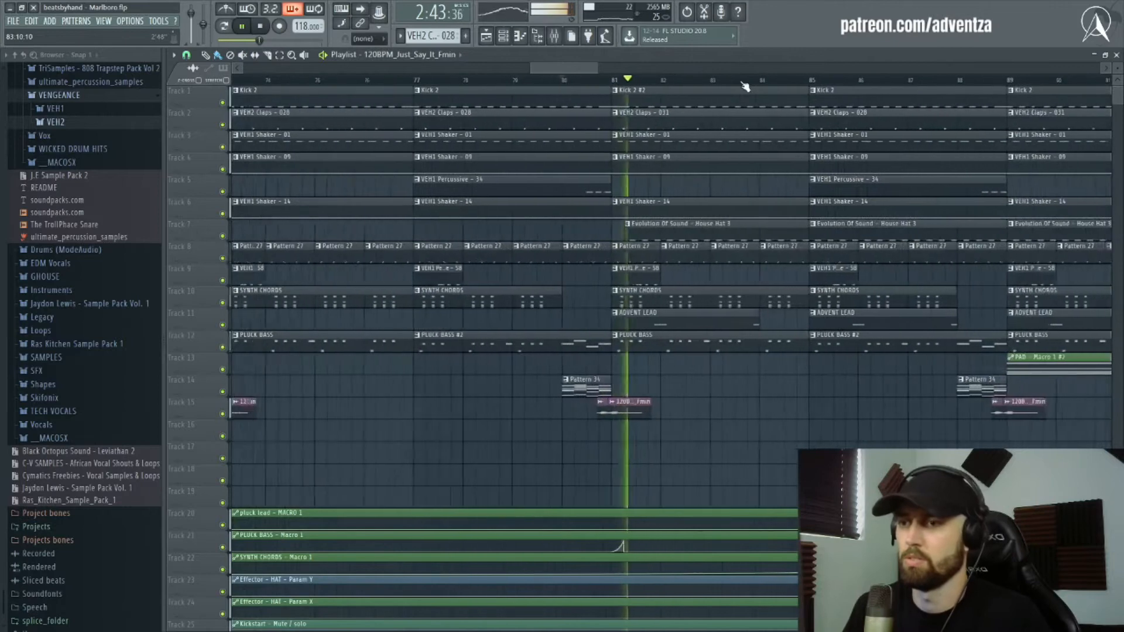
pyautogui.scroll(-10, 761, 86)
pyautogui.press('space')
pyautogui.scroll(-2, 724, 83)
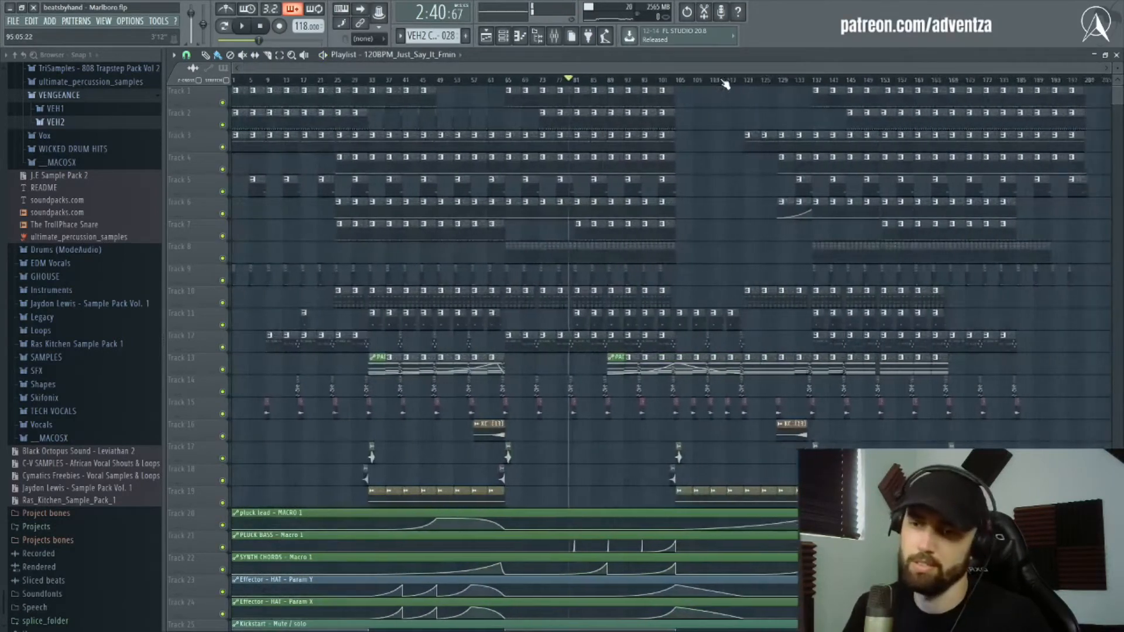
pyautogui.scroll(-1, 724, 84)
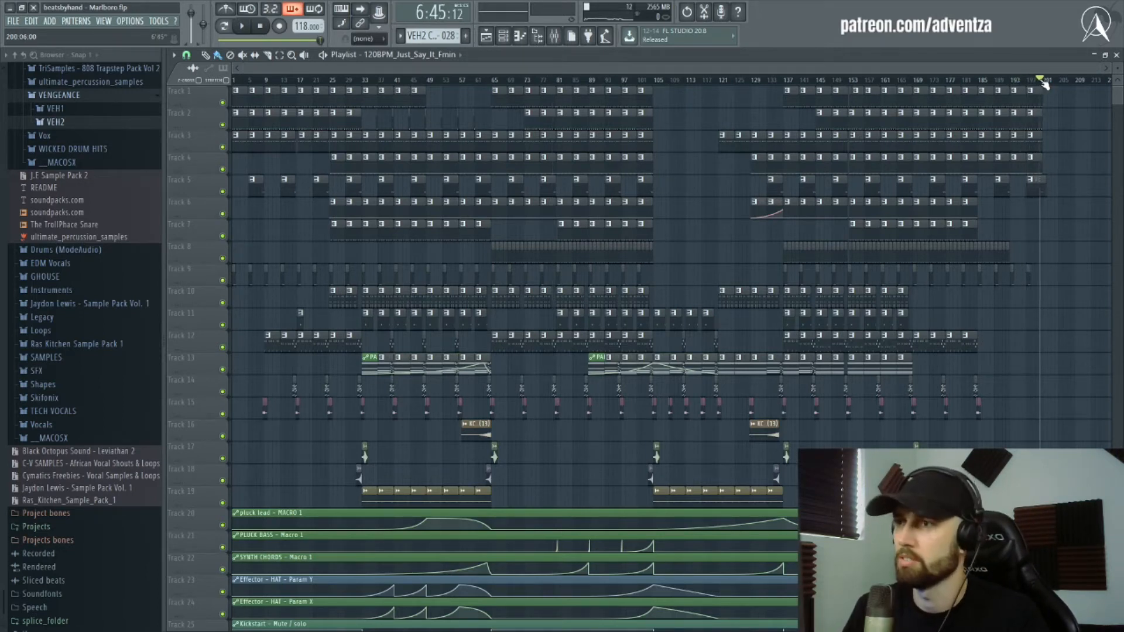
pyautogui.moveTo(1043, 81); pyautogui.dragTo(744, 79)
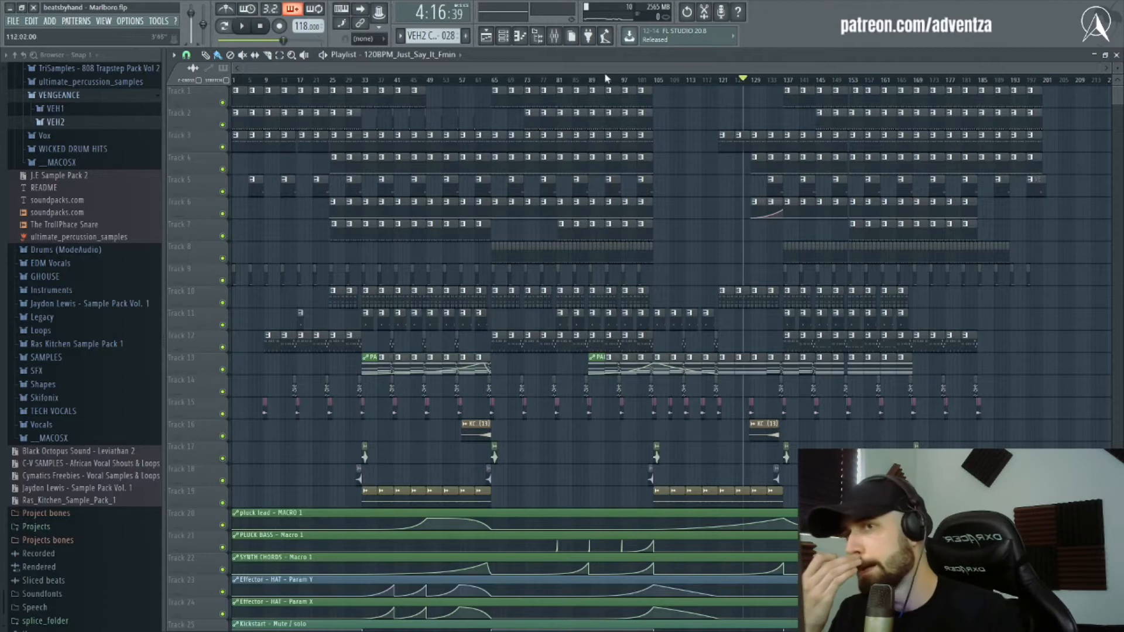
# Step: Open the SYNTH CHORDS pattern at bar 81 in the piano roll and play it briefly
pyautogui.scroll(4, 570, 80)
pyautogui.click(547, 81)
pyautogui.scroll(8, 526, 79)
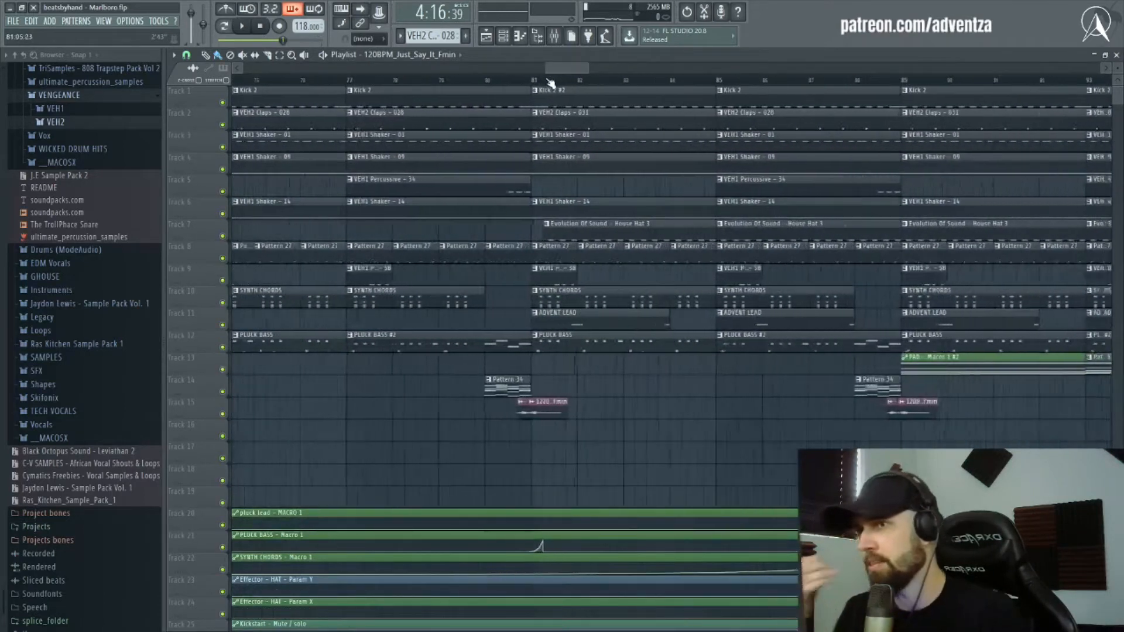
pyautogui.doubleClick(555, 300)
pyautogui.press('space')
pyautogui.scroll(-4, 550, 87)
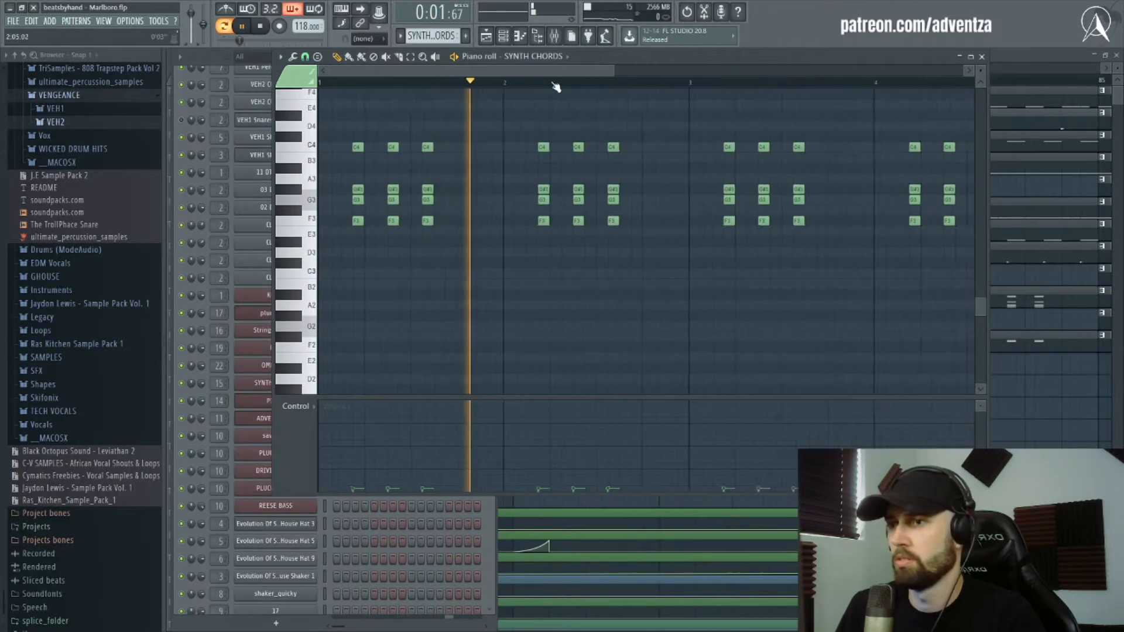
pyautogui.press('space')
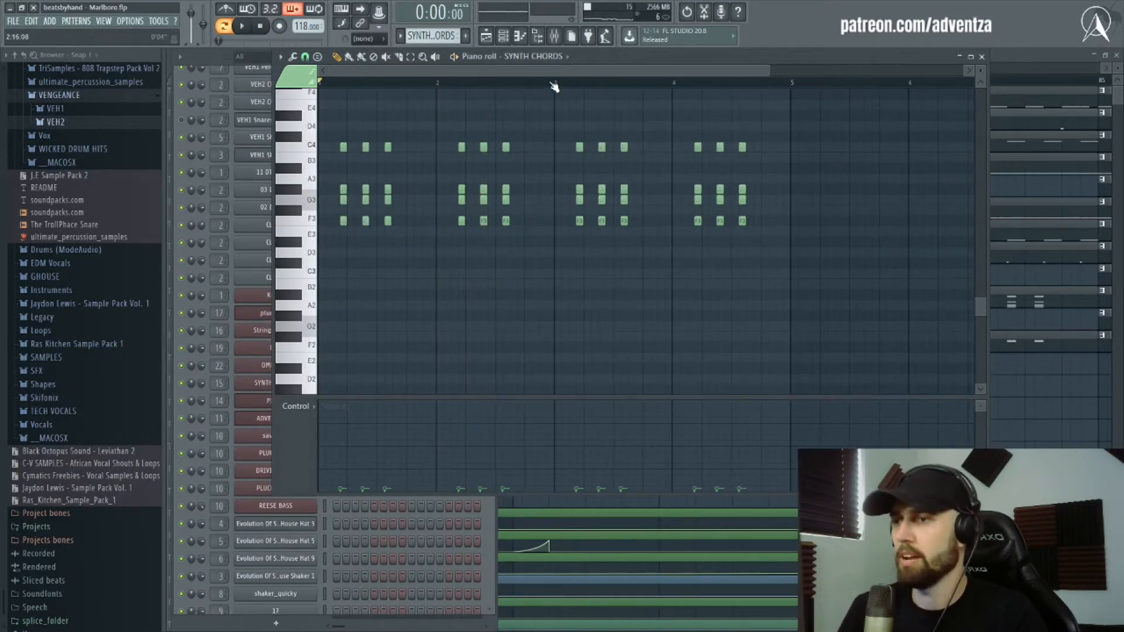
# Step: Select all the chord notes across the four bars to review their voicing, and clear the selection
pyautogui.scroll(4, 552, 88)
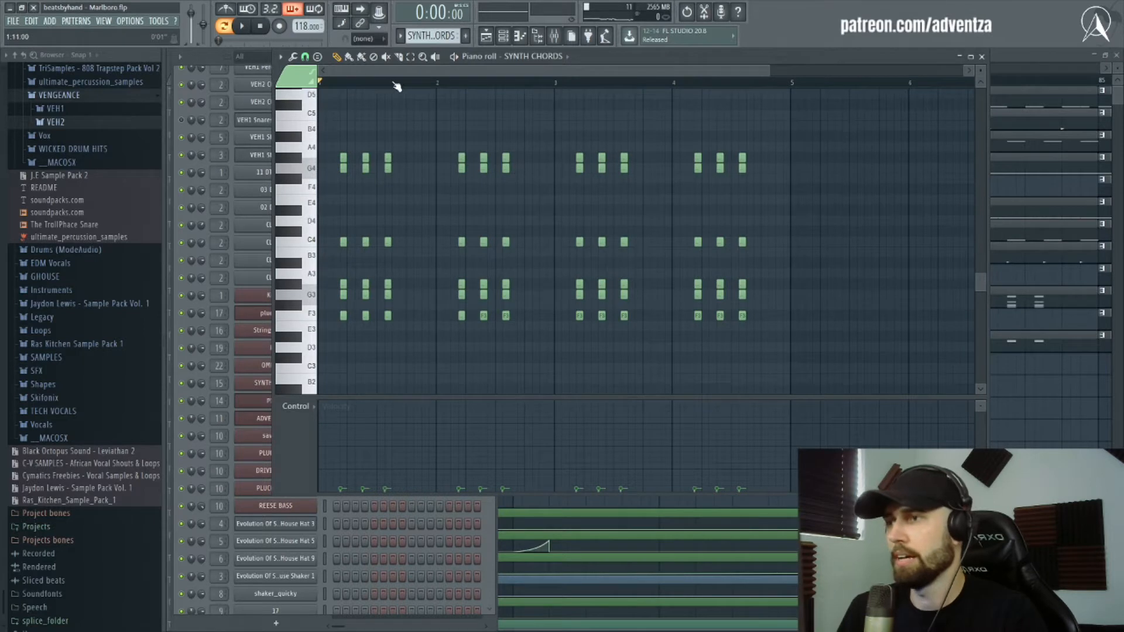
pyautogui.scroll(3, 398, 82)
pyautogui.scroll(-3, 443, 73)
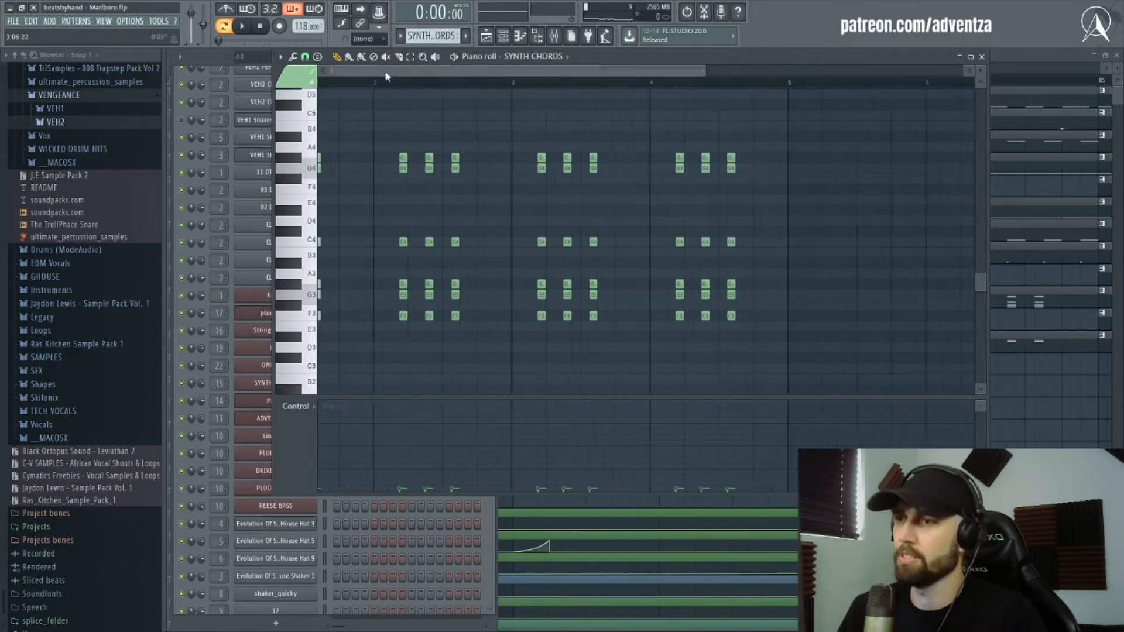
pyautogui.moveTo(810, 193); pyautogui.dragTo(319, 372)
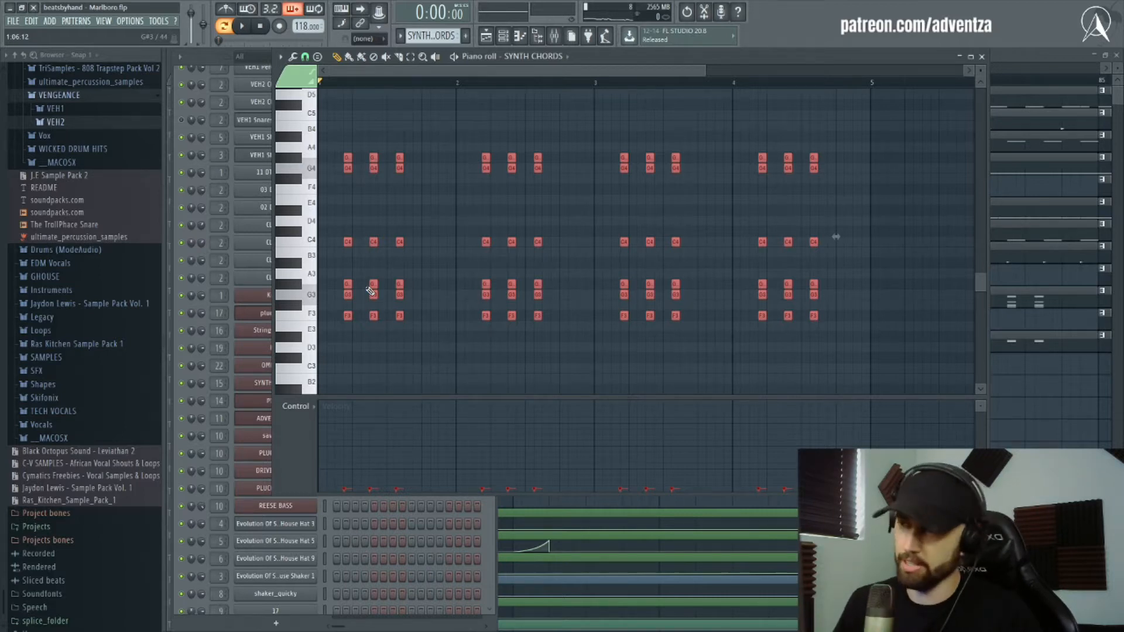
pyautogui.keyDown('ctrl'); pyautogui.click(413, 86); pyautogui.keyUp('ctrl')
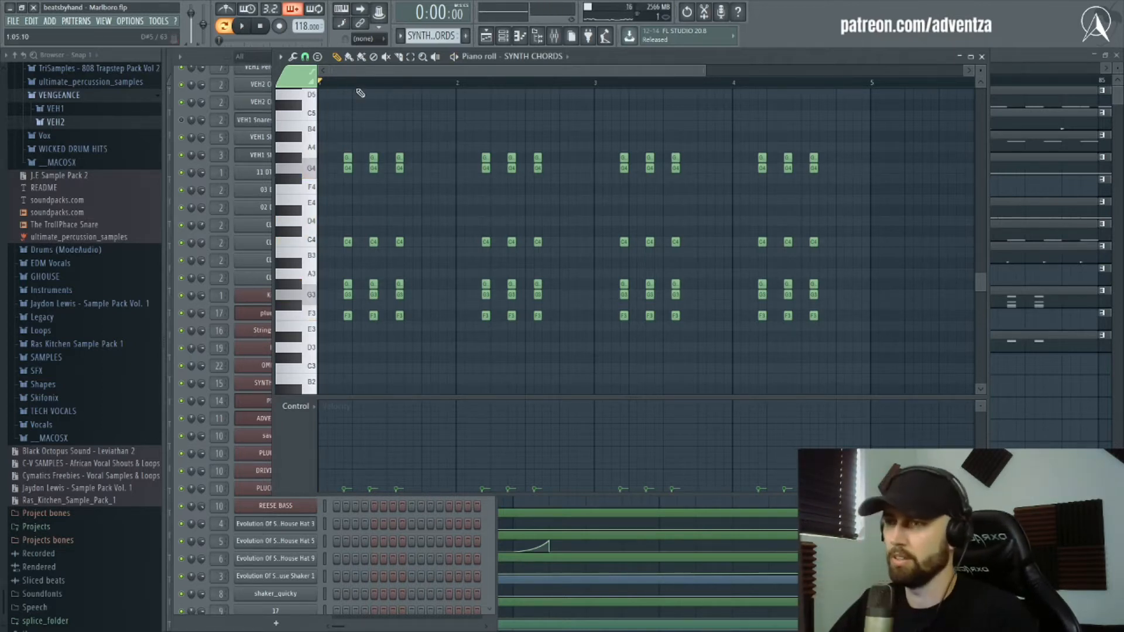
# Step: Play the SYNTH CHORDS pattern from just before its first chord and stop it
pyautogui.click(342, 83)
pyautogui.press('space')
pyautogui.press('space')
pyautogui.press('space')
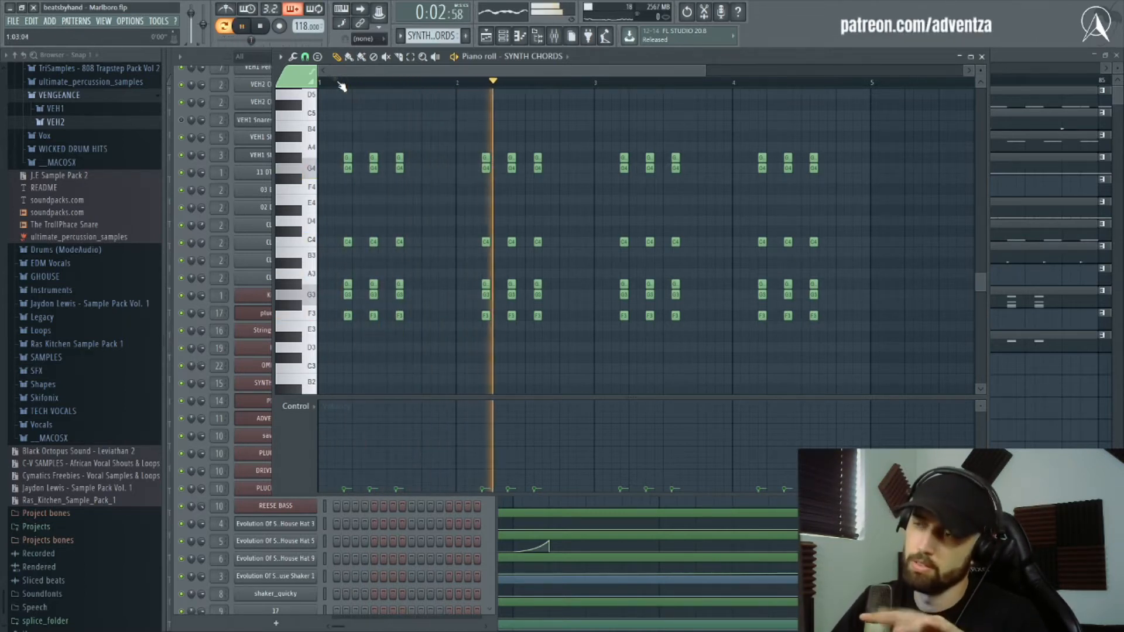
pyautogui.press('space')
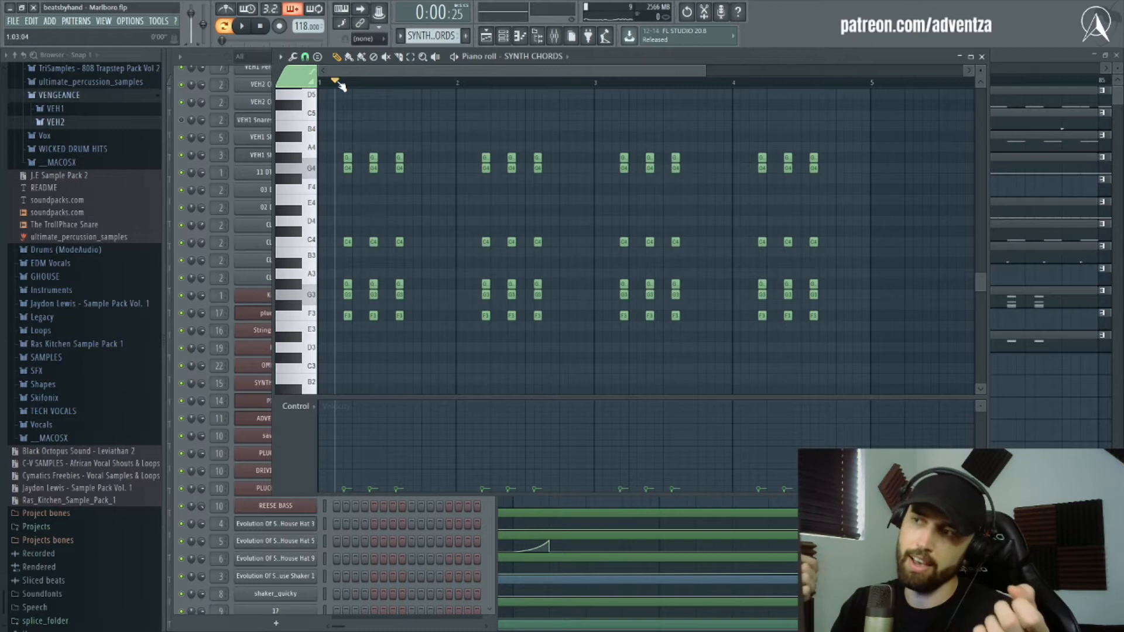
# Step: Close the piano roll and place the playlist's playhead at bar 81
pyautogui.click(982, 57)
pyautogui.click(566, 72)
pyautogui.scroll(-6, 574, 86)
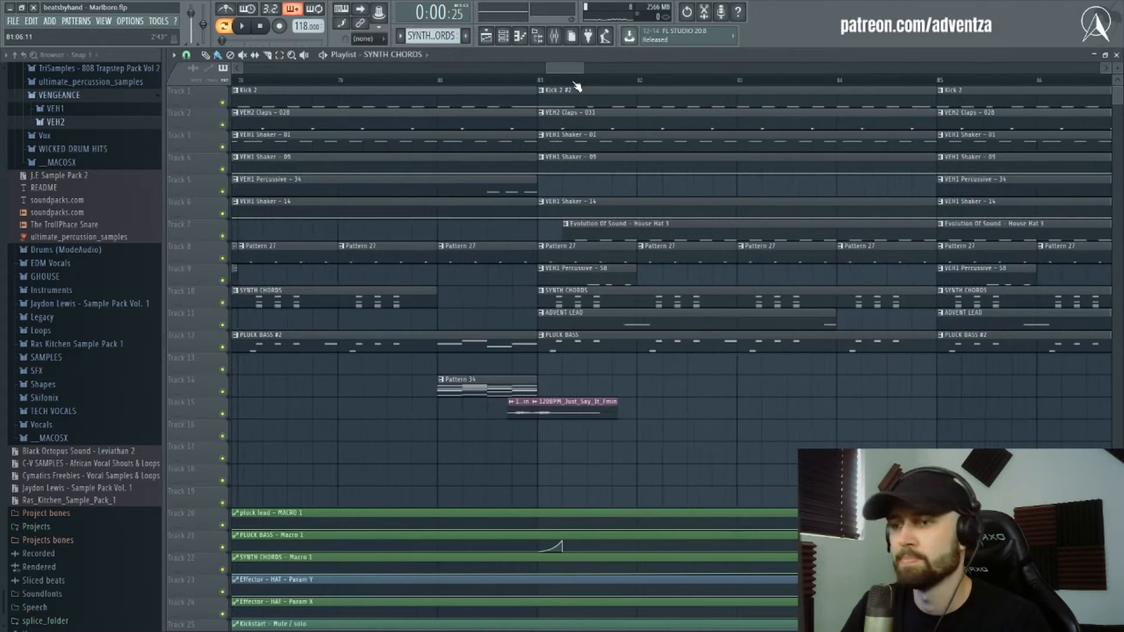
pyautogui.scroll(3, 573, 86)
pyautogui.scroll(3, 573, 85)
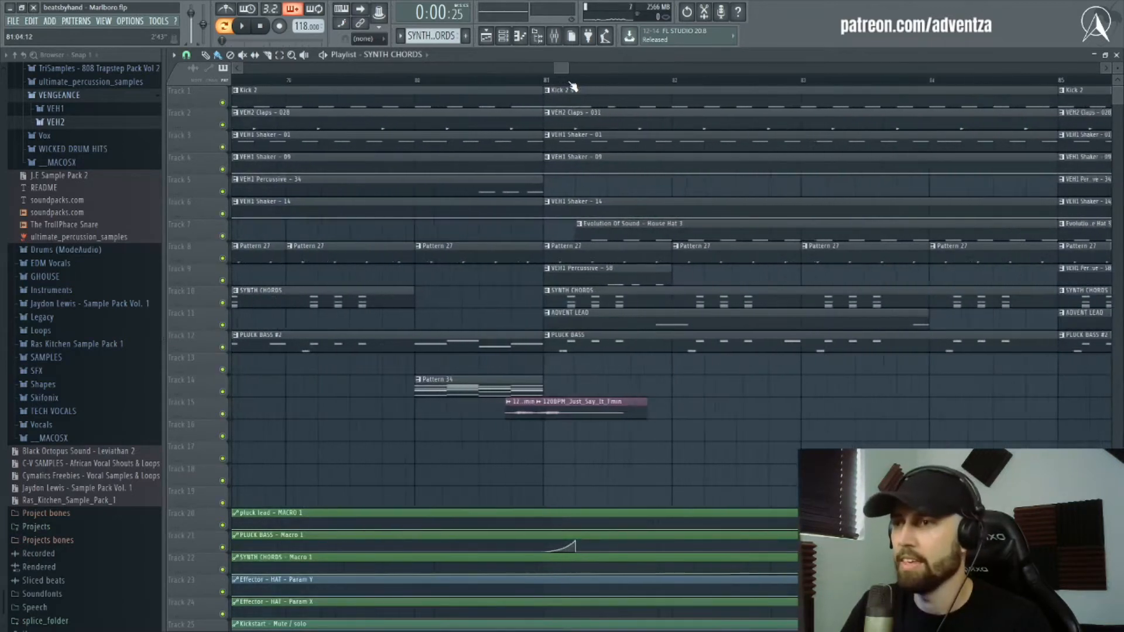
pyautogui.click(529, 80)
pyautogui.scroll(-3, 534, 87)
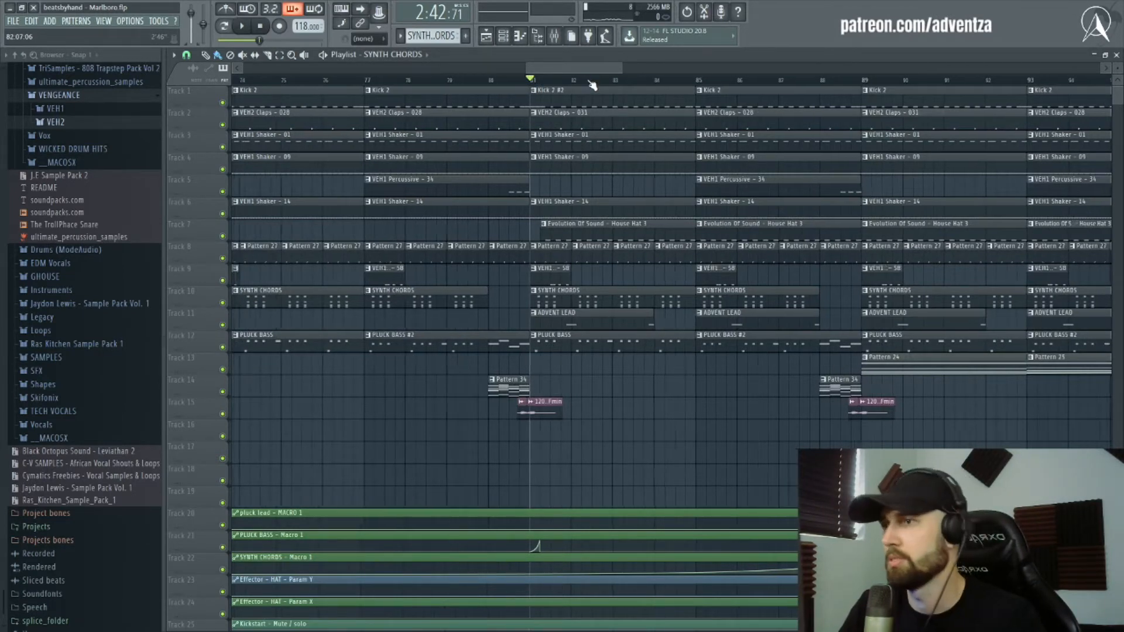
# Step: Select the drum and percussion clips on tracks 1 to 9 across the whole arrangement
pyautogui.scroll(-6, 585, 85)
pyautogui.moveTo(1073, 287); pyautogui.dragTo(232, 85)
pyautogui.scroll(1, 559, 83)
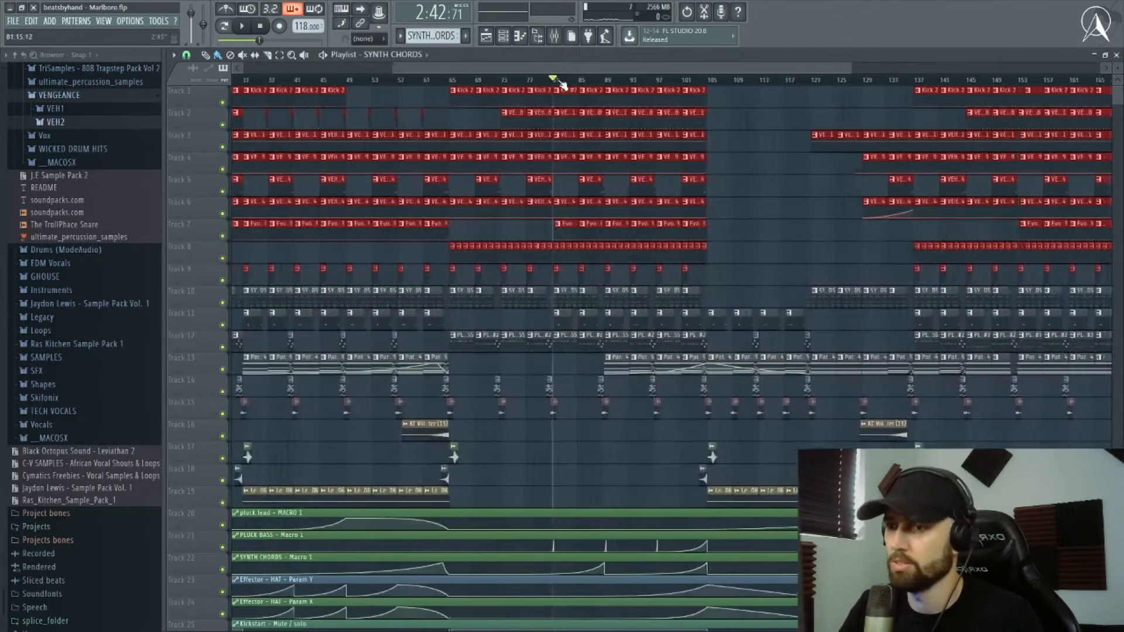
# Step: Replace the VEH2 Claps - 031 clip at bar 81 on track 2 with the VEH2 Claps - 028 pattern
pyautogui.scroll(3, 560, 84)
pyautogui.scroll(1, 561, 85)
pyautogui.doubleClick(559, 119)
pyautogui.click(983, 57)
pyautogui.scroll(3, 406, 235)
pyautogui.click(586, 113)
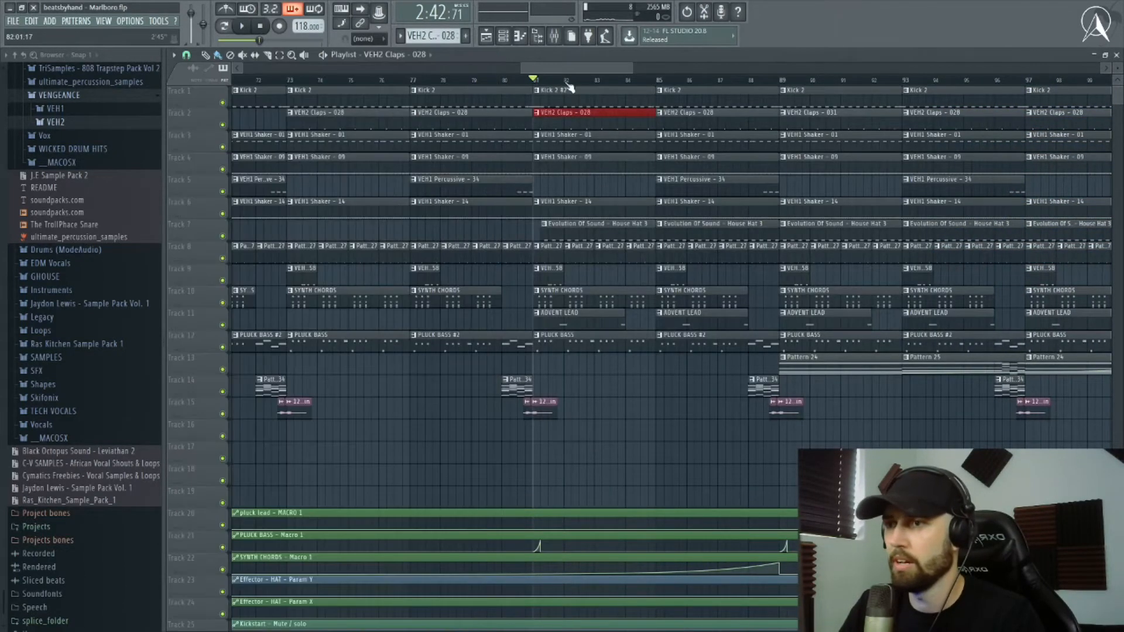
# Step: Check the clap clip at bar 81 against the neighbouring drum clips and clear its selection
pyautogui.scroll(5, 567, 82)
pyautogui.click(542, 119)
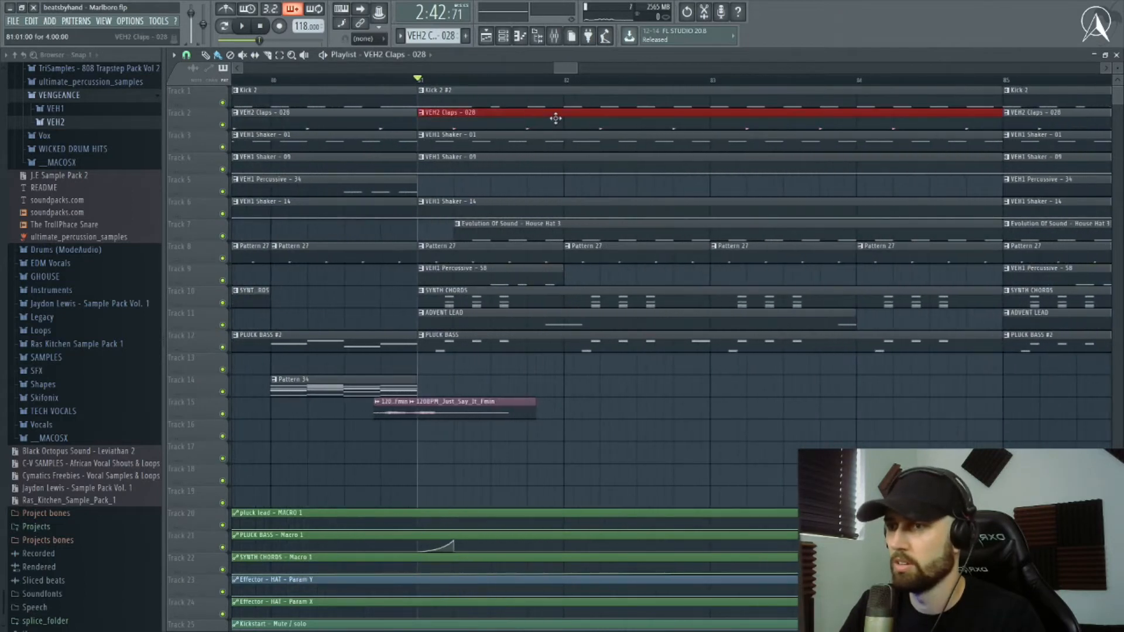
pyautogui.scroll(-5, 594, 118)
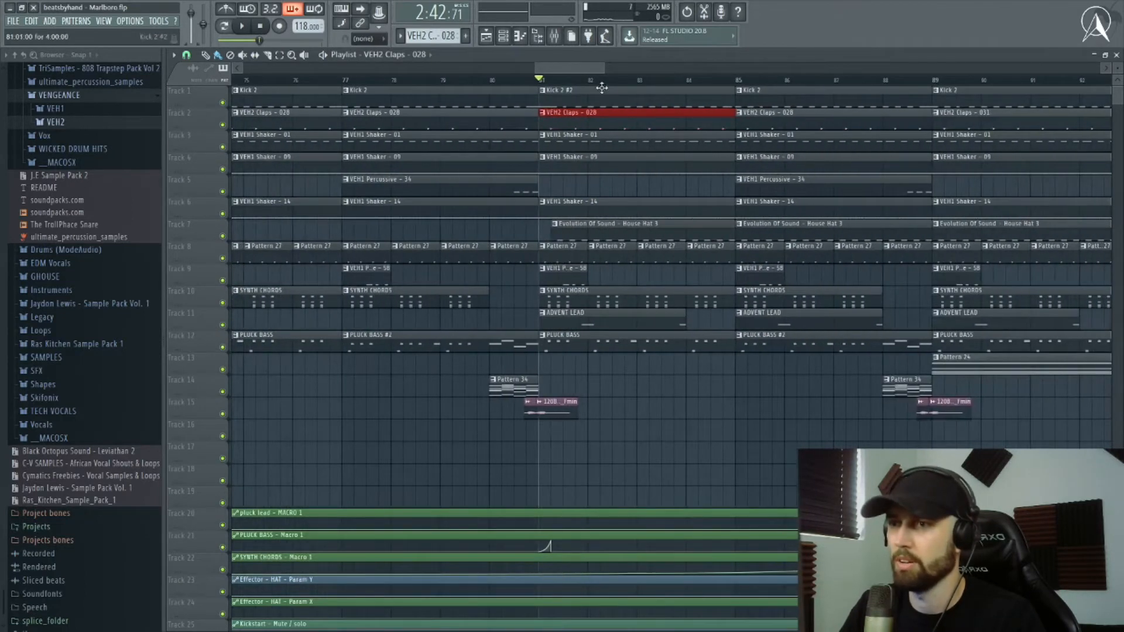
pyautogui.scroll(-3, 609, 85)
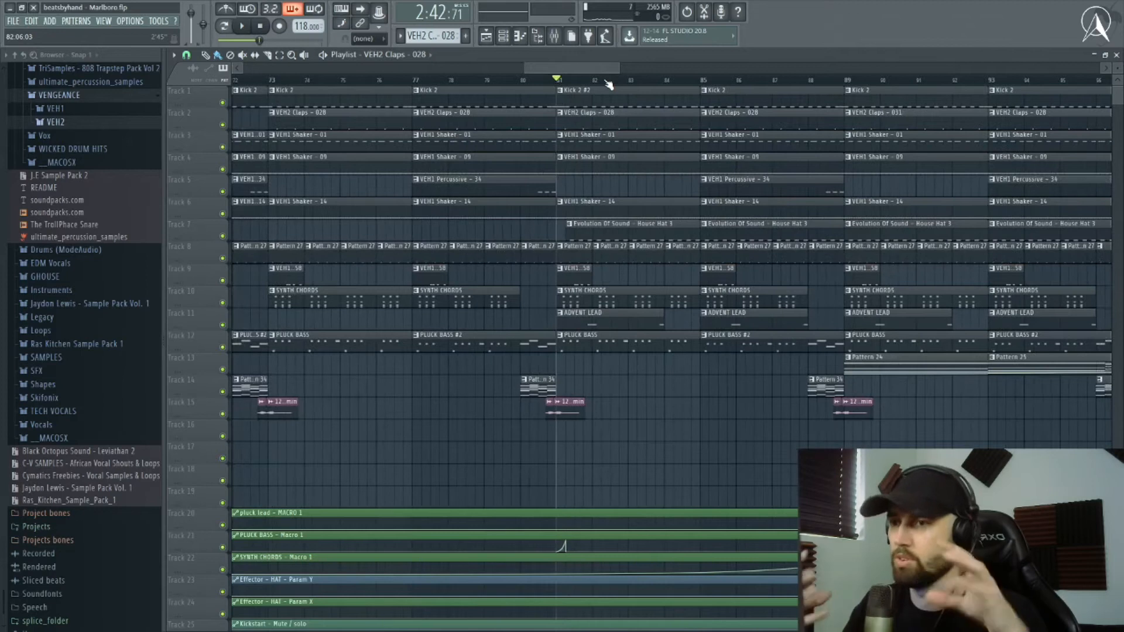
pyautogui.click(603, 151)
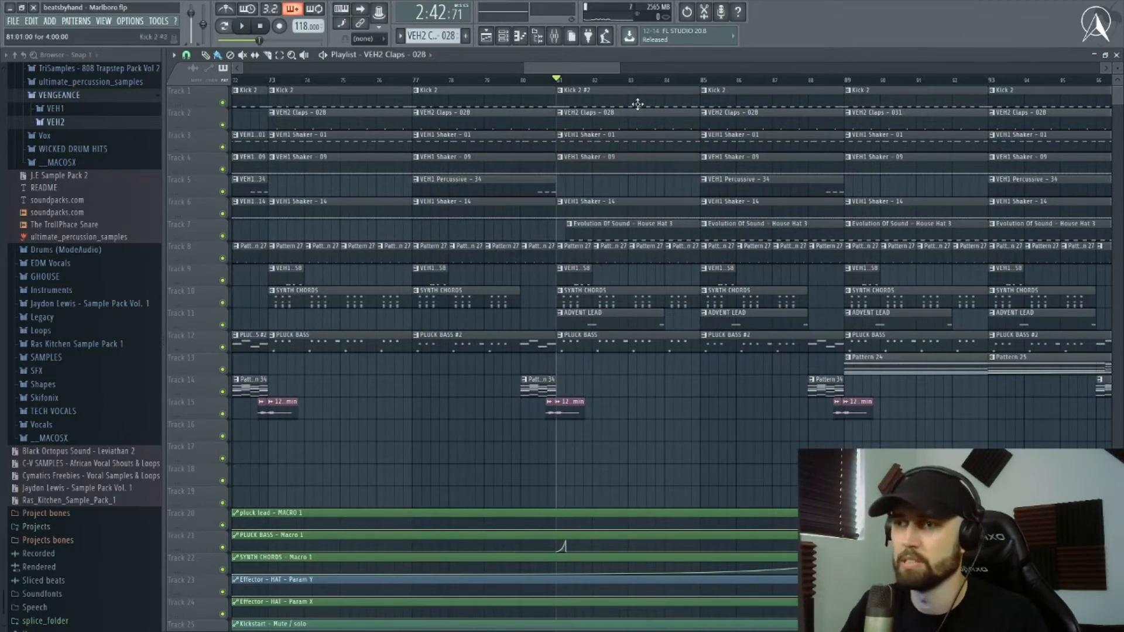
# Step: Solo the SYNTH CHORDS track, add the PLUCK BASS track to it, and play both from bar 81
pyautogui.scroll(3, 473, 109)
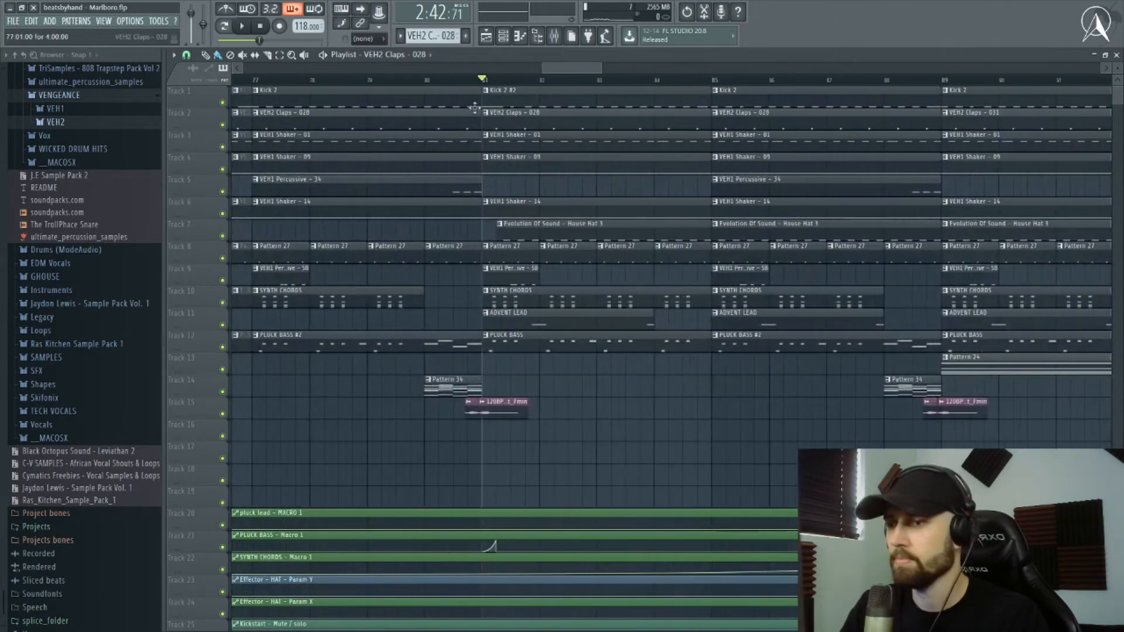
pyautogui.rightClick(225, 304)
pyautogui.press('space')
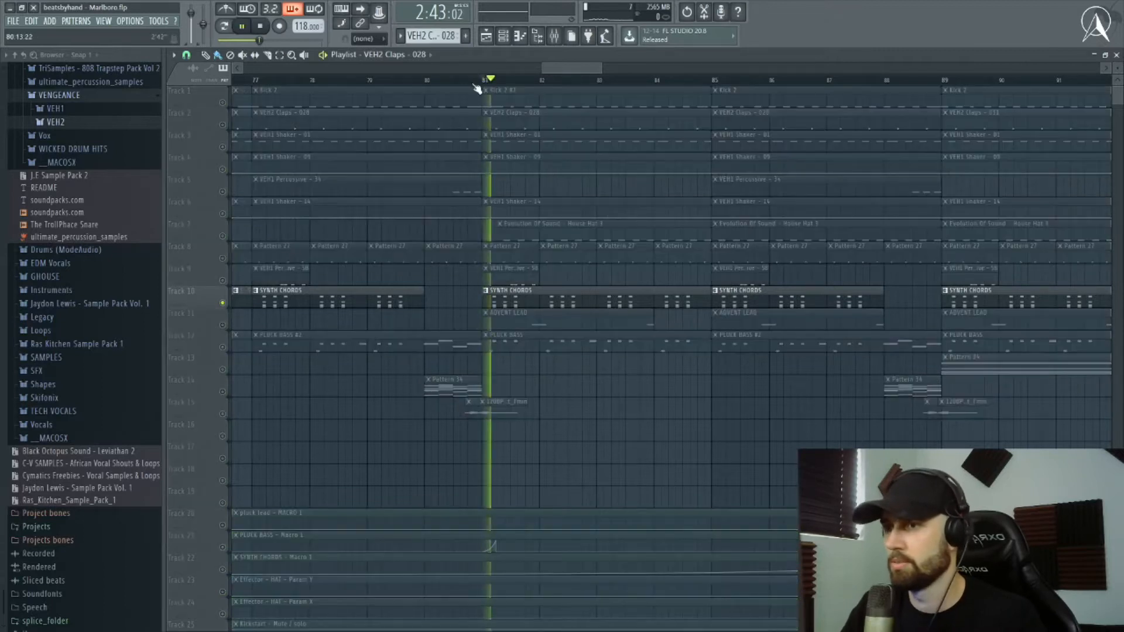
pyautogui.scroll(3, 492, 85)
pyautogui.click(223, 348)
pyautogui.press('space')
pyautogui.press('space')
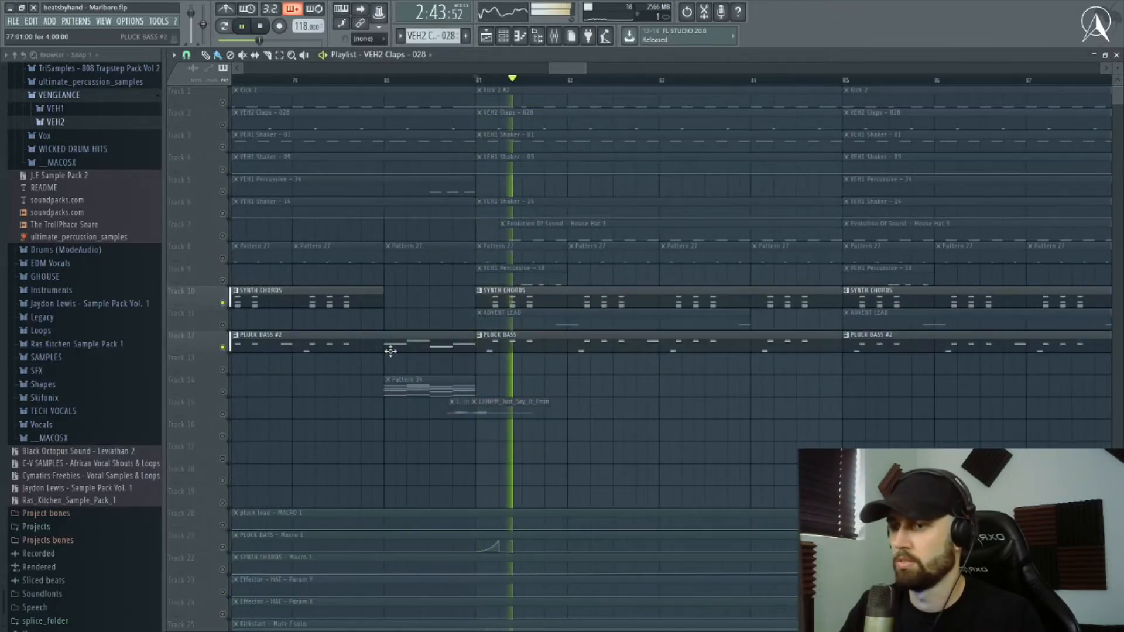
# Step: Open the PLUCK BASS clip at bar 81 in the piano roll and examine its F4 and C4 notes by selecting each group
pyautogui.doubleClick(509, 344)
pyautogui.press('space')
pyautogui.moveTo(334, 177); pyautogui.dragTo(551, 196)
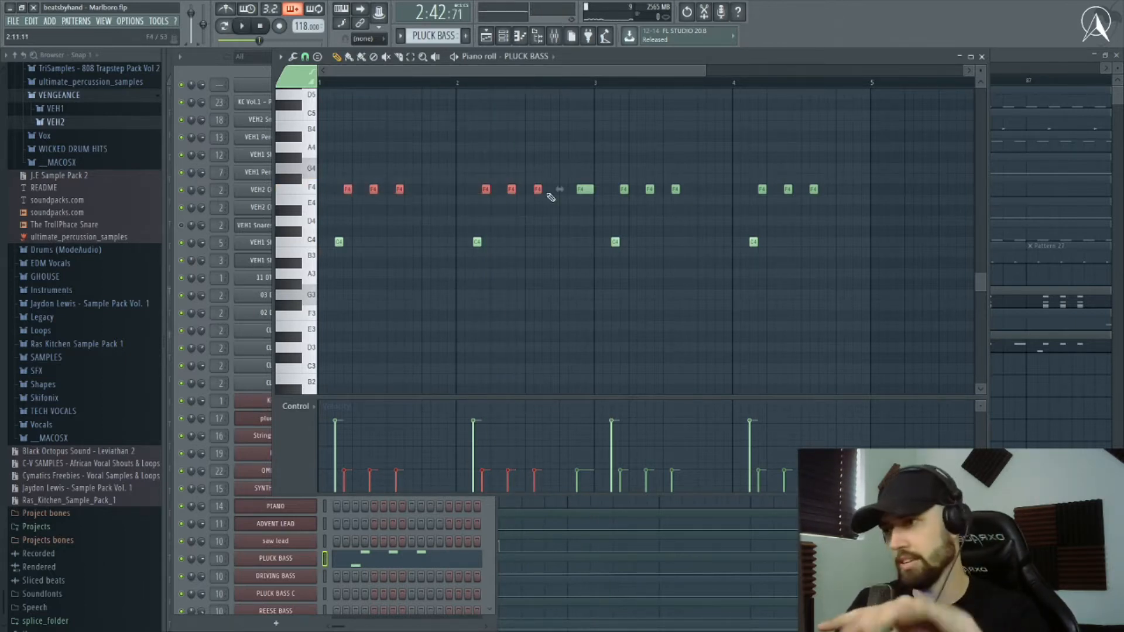
pyautogui.moveTo(331, 237); pyautogui.dragTo(876, 321)
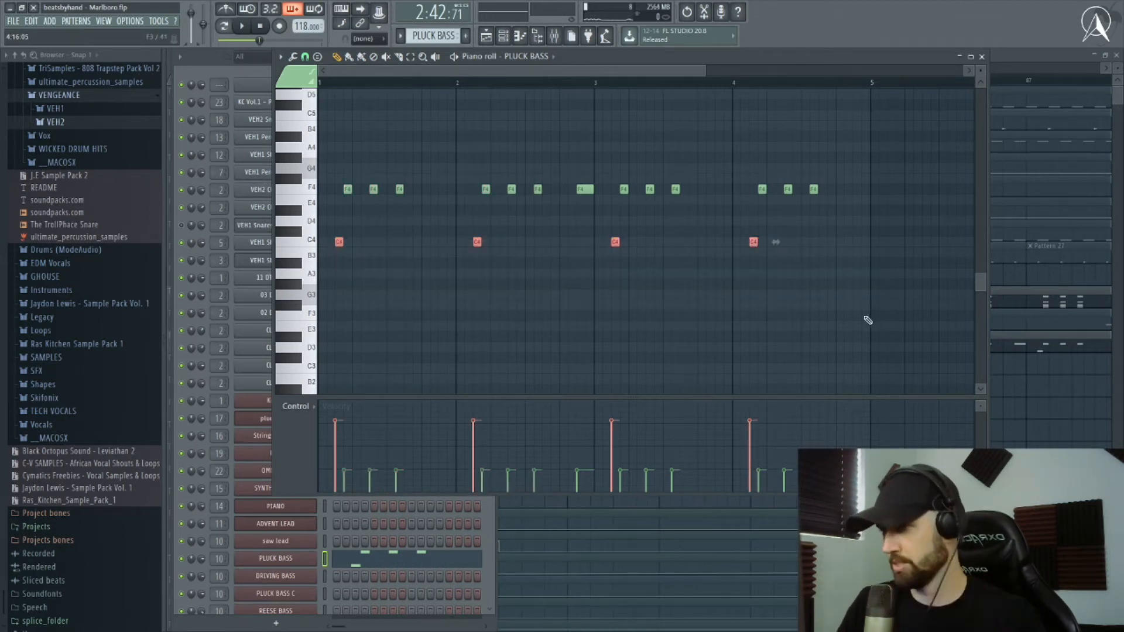
pyautogui.moveTo(324, 157); pyautogui.dragTo(329, 286)
pyautogui.keyDown('ctrl'); pyautogui.click(331, 81); pyautogui.keyUp('ctrl')
# Step: Play the PLUCK BASS pattern from its start to hear how its first notes are placed
pyautogui.scroll(5, 331, 81)
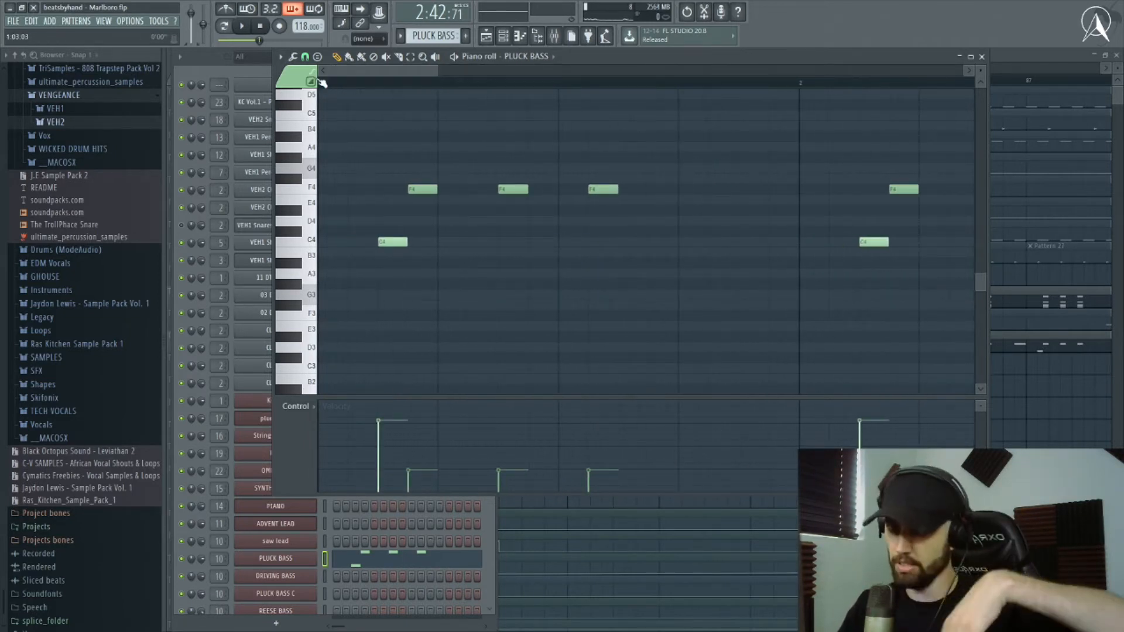
pyautogui.press('space')
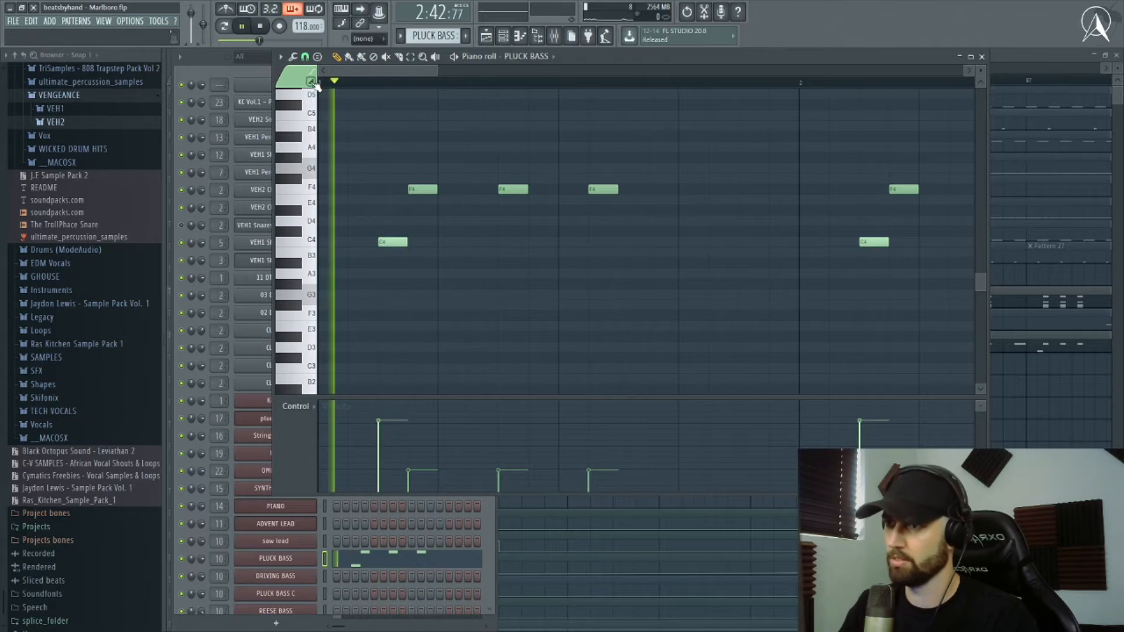
pyautogui.scroll(-2, 390, 71)
pyautogui.moveTo(397, 72); pyautogui.dragTo(505, 70)
pyautogui.press('space')
# Step: Check the longer F4 note just before bar 3 and play the bass pattern from late bar 2
pyautogui.moveTo(485, 153); pyautogui.dragTo(513, 212)
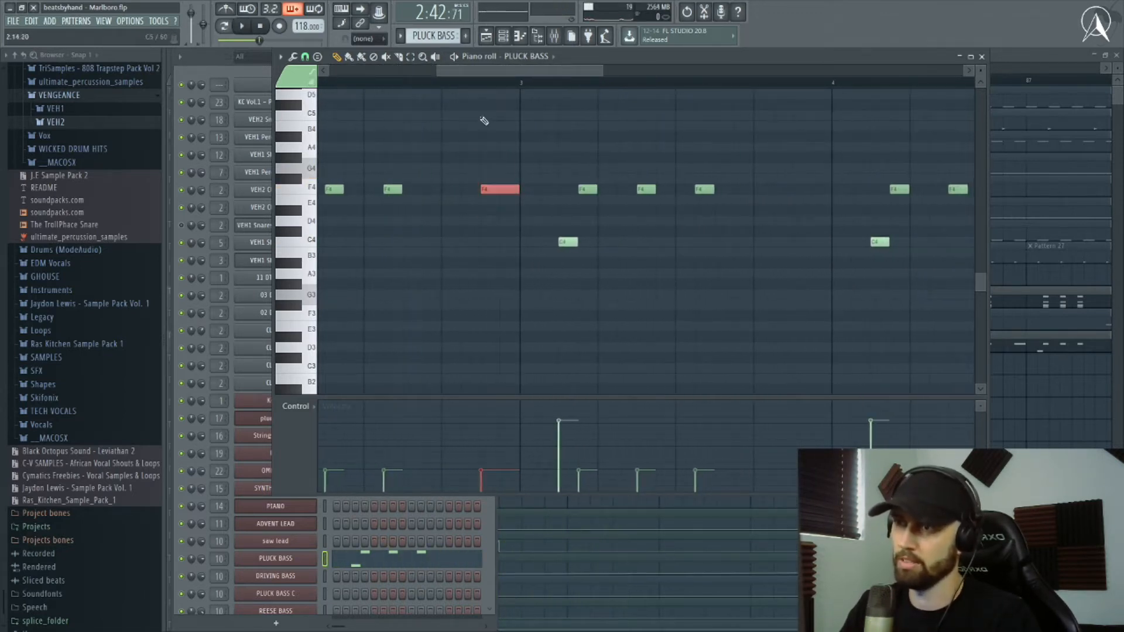
pyautogui.click(454, 86)
pyautogui.press('space')
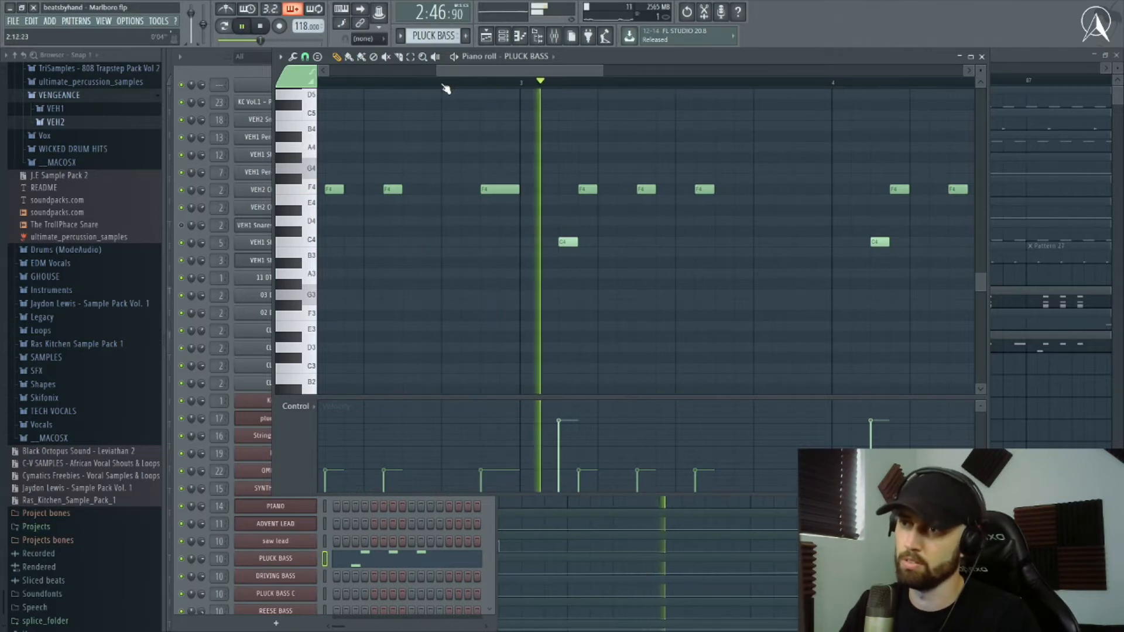
pyautogui.moveTo(511, 67); pyautogui.dragTo(600, 67)
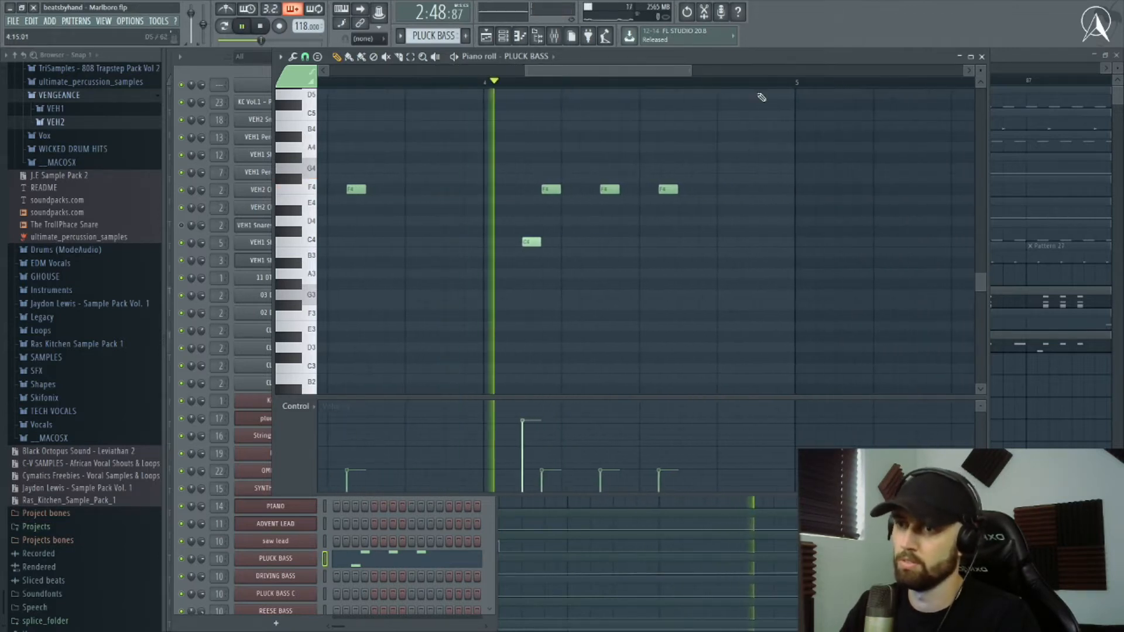
# Step: Close the piano roll and channel rack, enable the kick on track 1, and play it with the chords and bass from bar 81
pyautogui.click(982, 57)
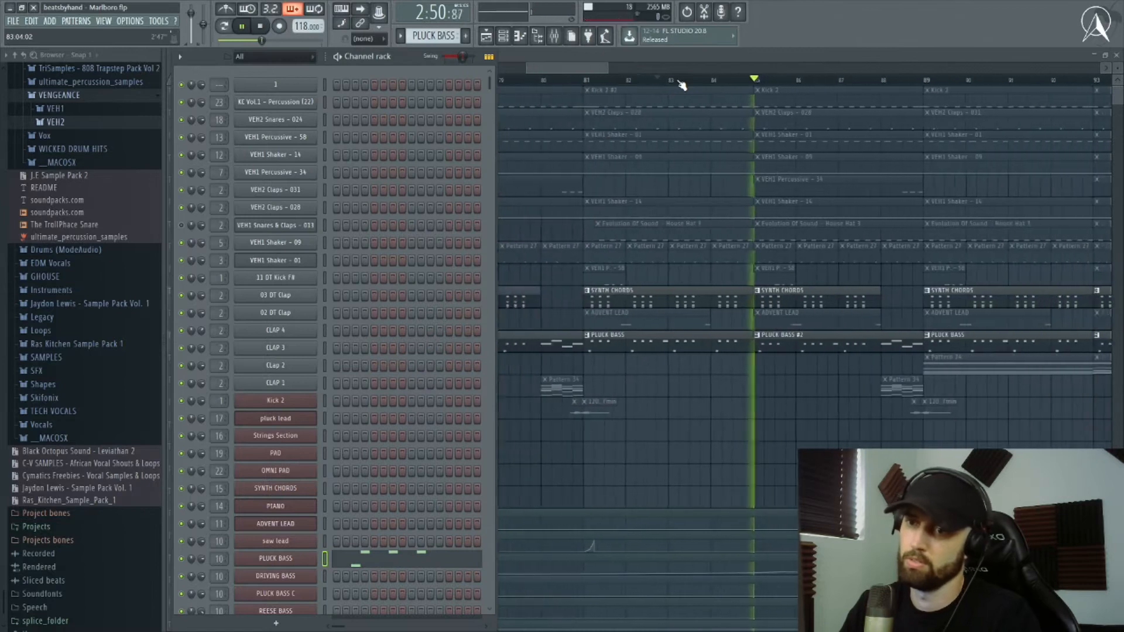
pyautogui.press('F6')
pyautogui.press('space')
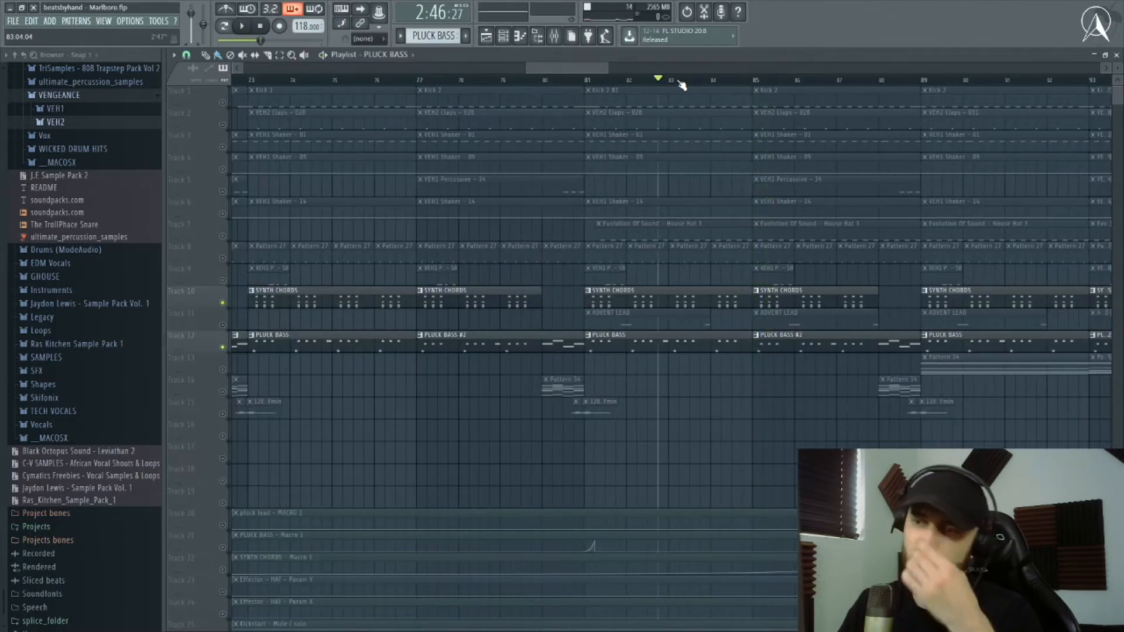
pyautogui.click(223, 103)
pyautogui.click(588, 80)
pyautogui.press('space')
pyautogui.scroll(4, 610, 81)
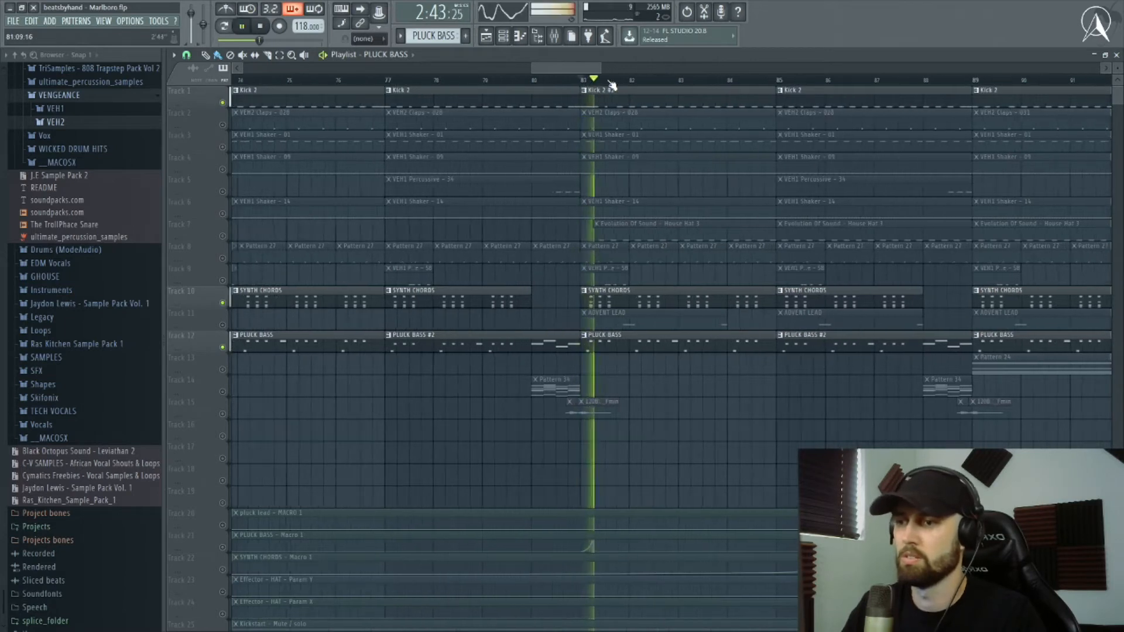
pyautogui.scroll(1, 611, 84)
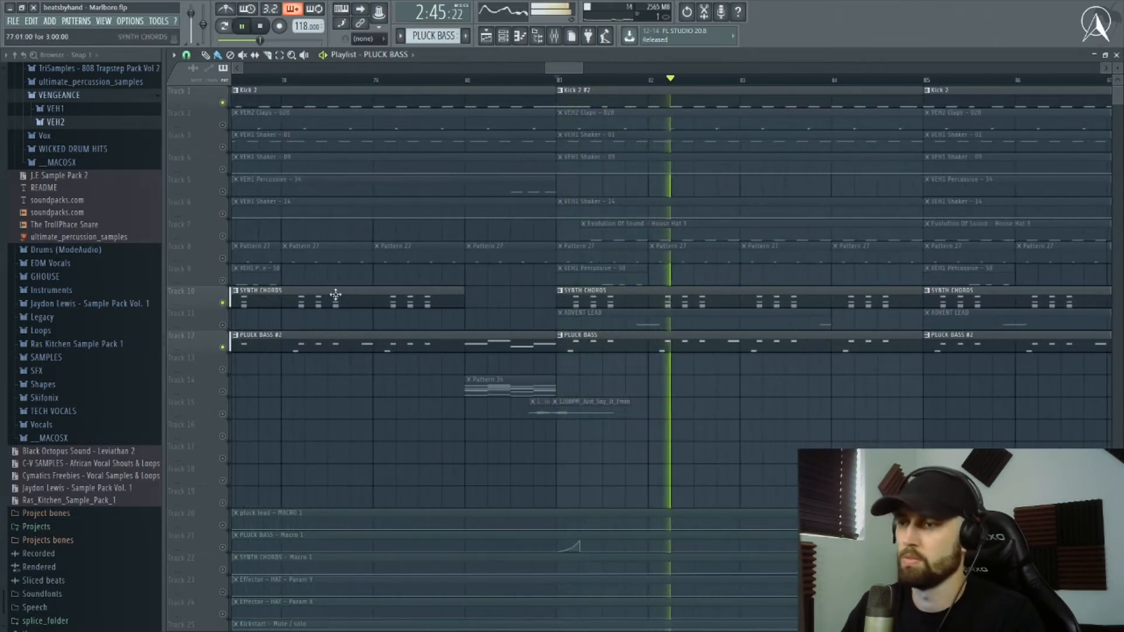
pyautogui.press('space')
# Step: Enable track 11 and mute all ADVENT LEAD clips across the whole arrangement
pyautogui.scroll(-5, 601, 84)
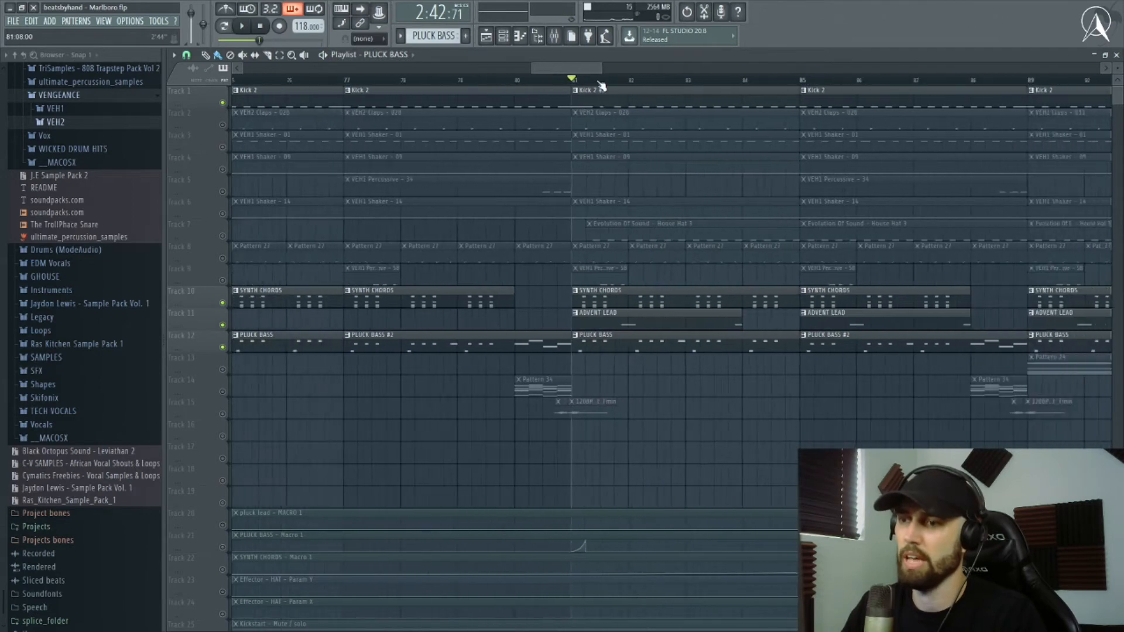
pyautogui.scroll(-6, 601, 84)
pyautogui.moveTo(283, 310); pyautogui.dragTo(938, 323)
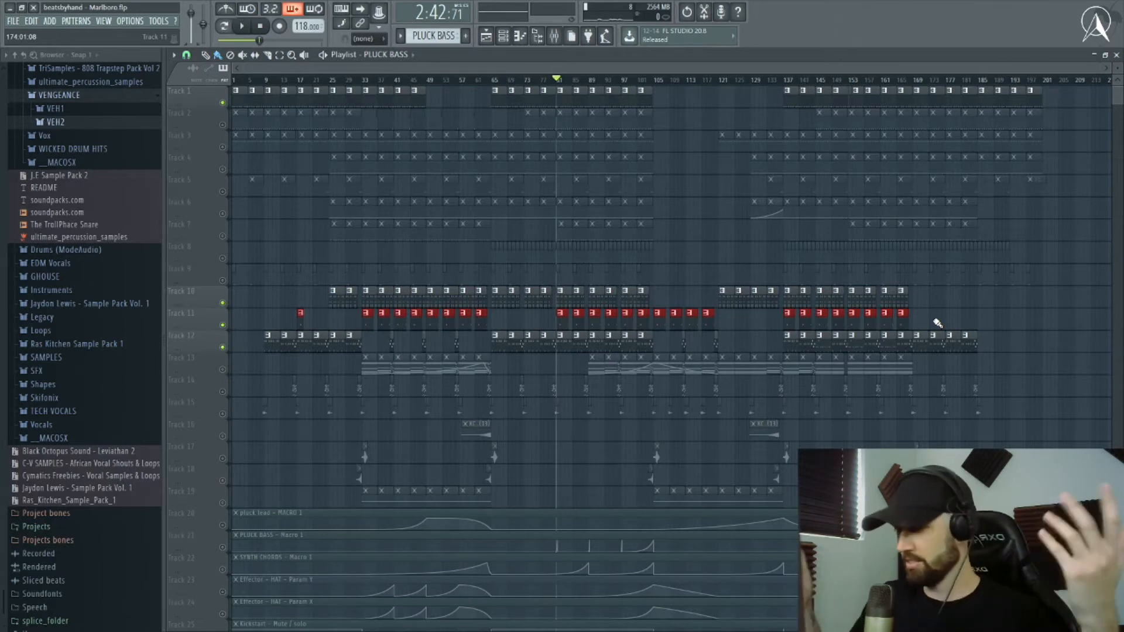
pyautogui.click(281, 317)
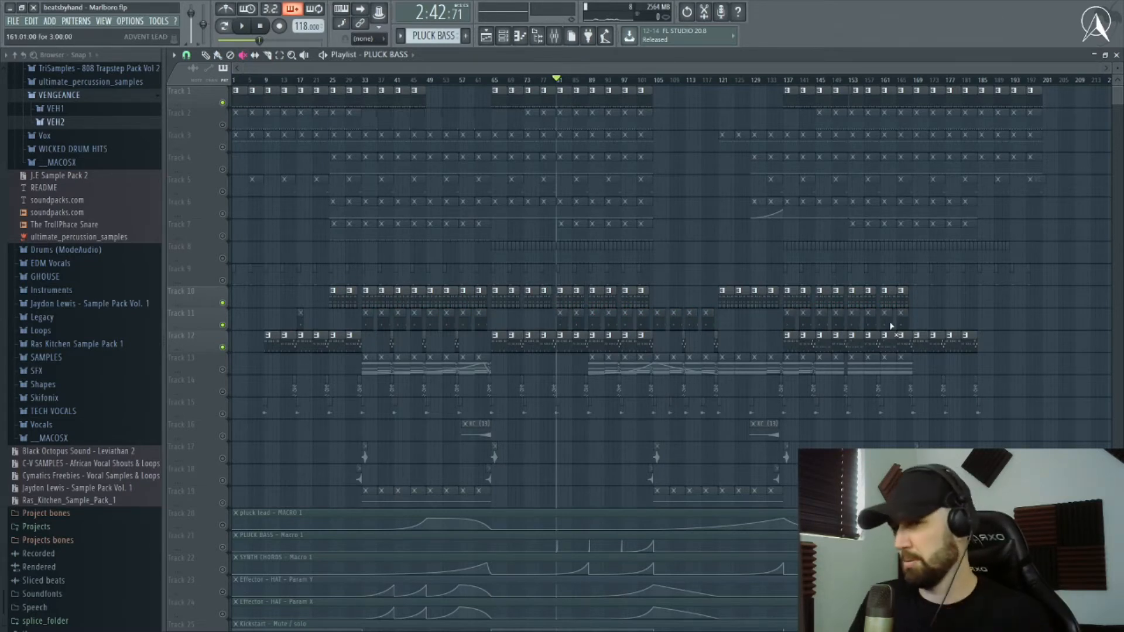
pyautogui.moveTo(273, 308); pyautogui.dragTo(973, 325)
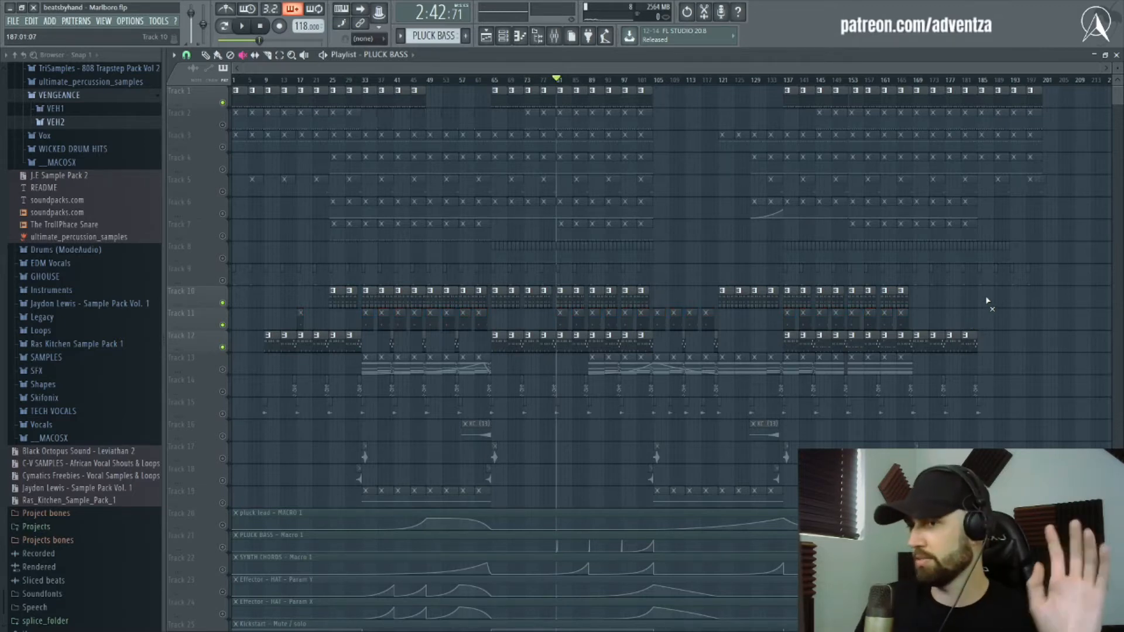
# Step: Solo track 14 and play the Pattern 34 clip from bar 80
pyautogui.scroll(6, 559, 80)
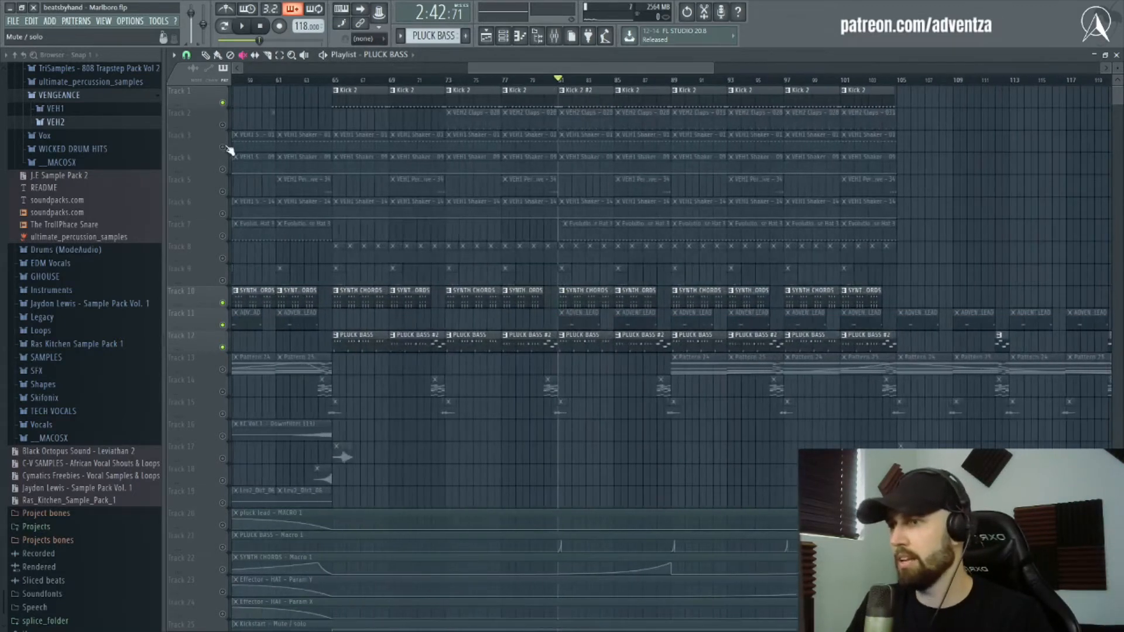
pyautogui.scroll(4, 549, 80)
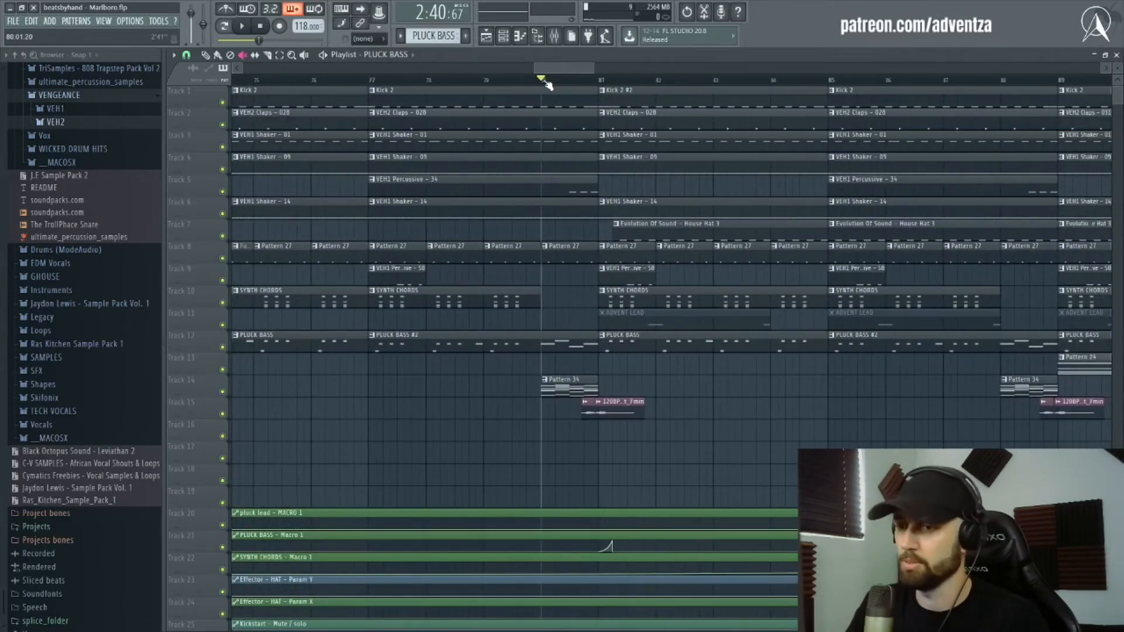
pyautogui.scroll(2, 549, 85)
pyautogui.click(585, 391)
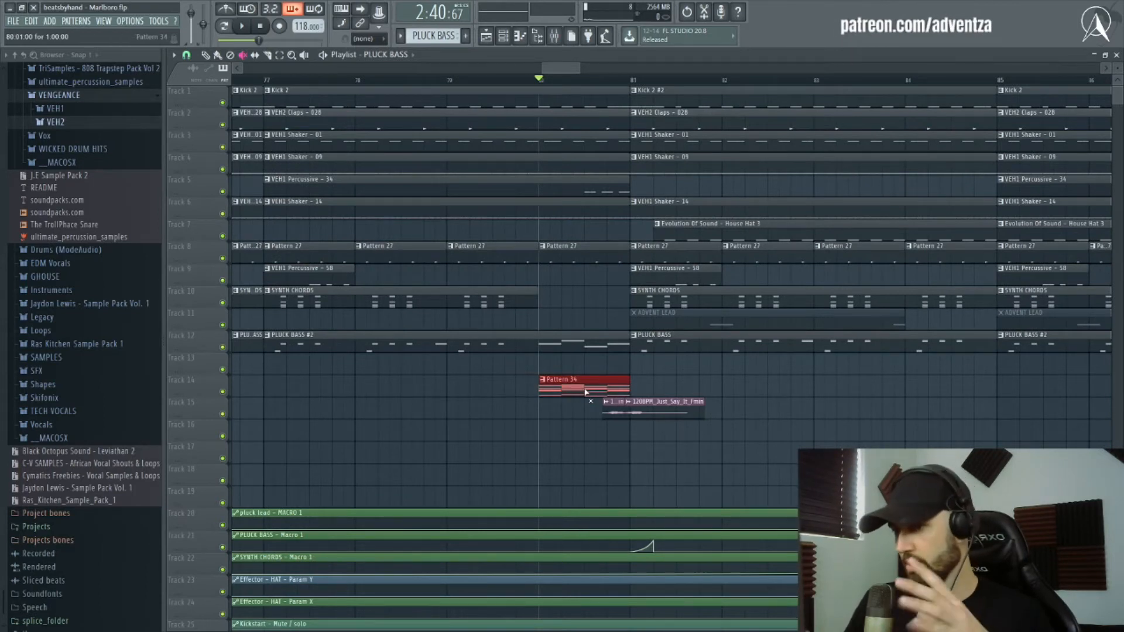
pyautogui.rightClick(223, 392)
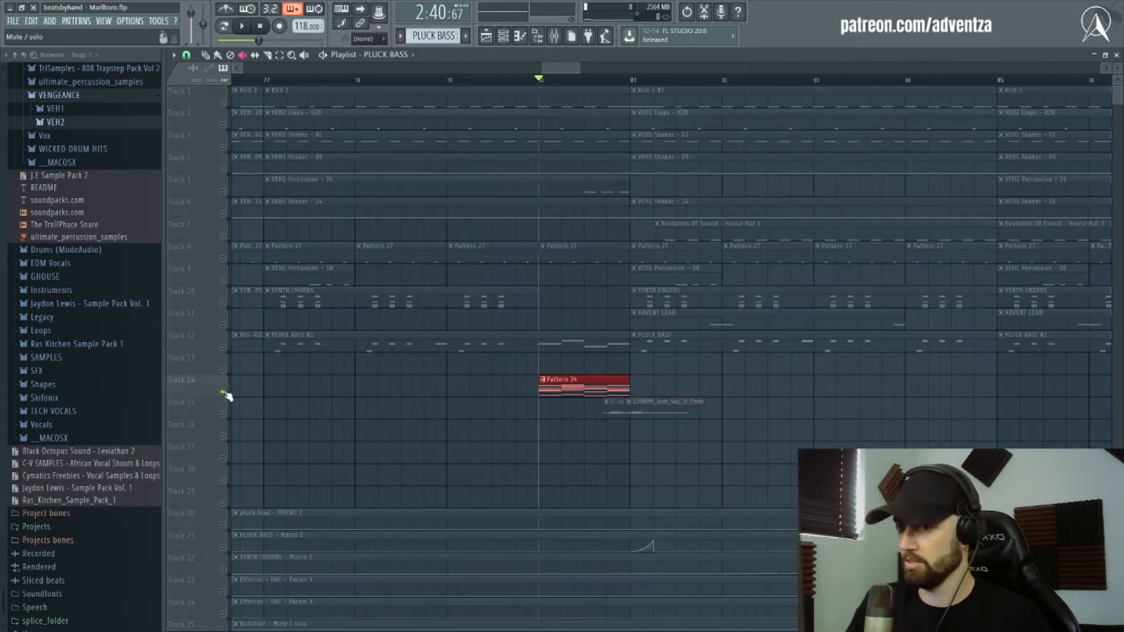
pyautogui.press('space')
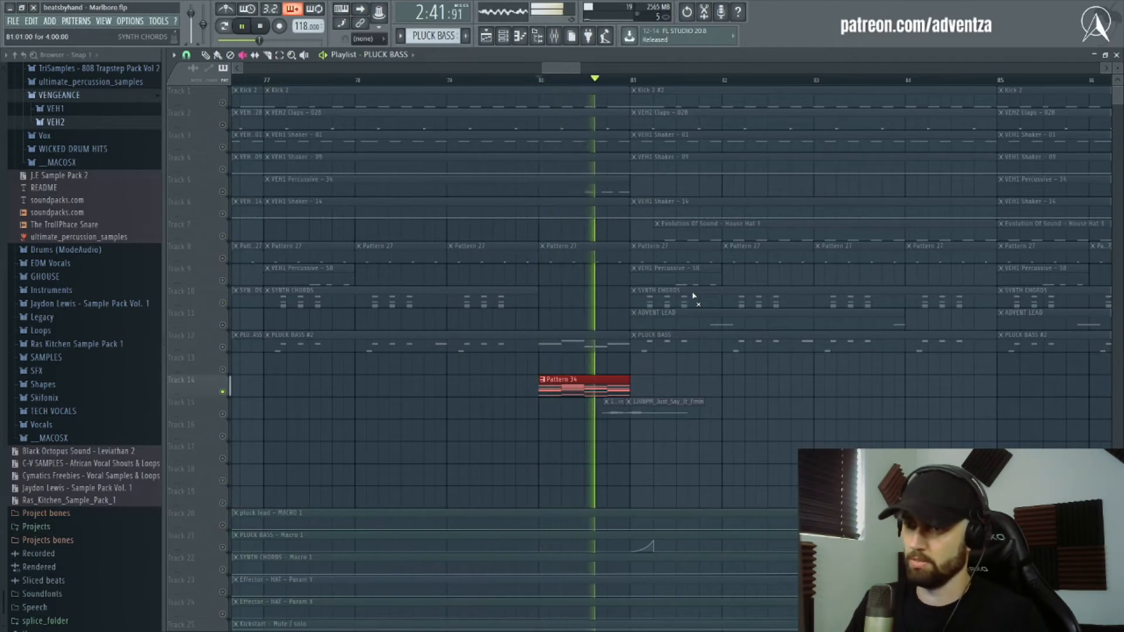
pyautogui.press('space')
# Step: Switch to the Paint tool, bring all tracks back into the mix, and place the playhead at bar 77
pyautogui.click(217, 55)
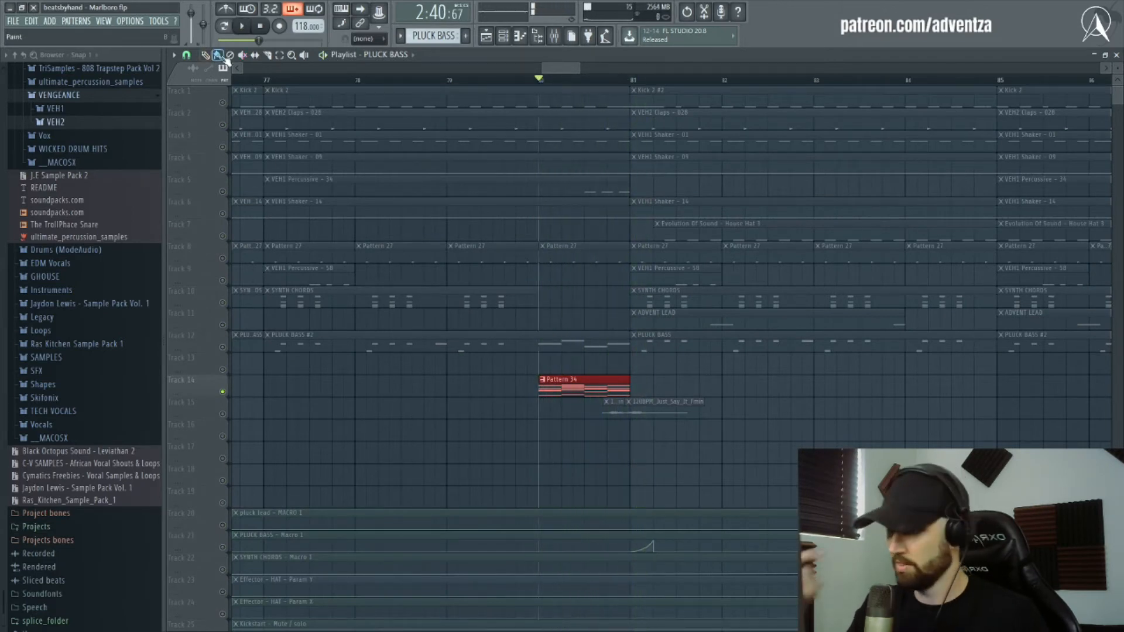
pyautogui.click(222, 125)
pyautogui.rightClick(222, 125)
pyautogui.click(266, 83)
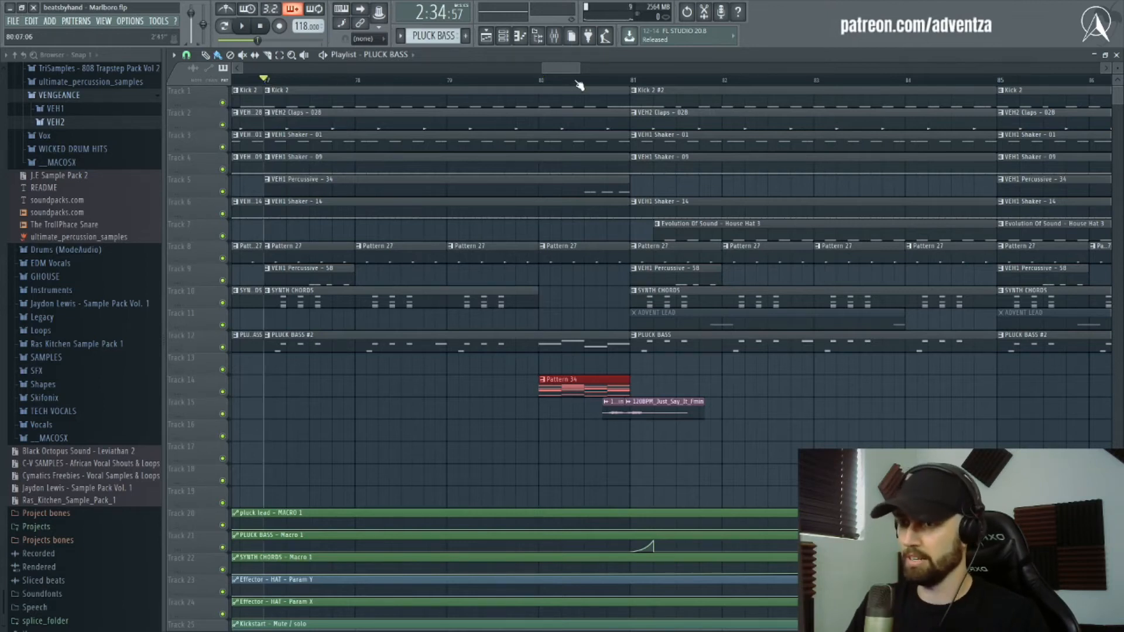
# Step: Select the PLUCK BASS #2 clip at bar 77 and play the full mix through the bar 81 transition
pyautogui.click(596, 349)
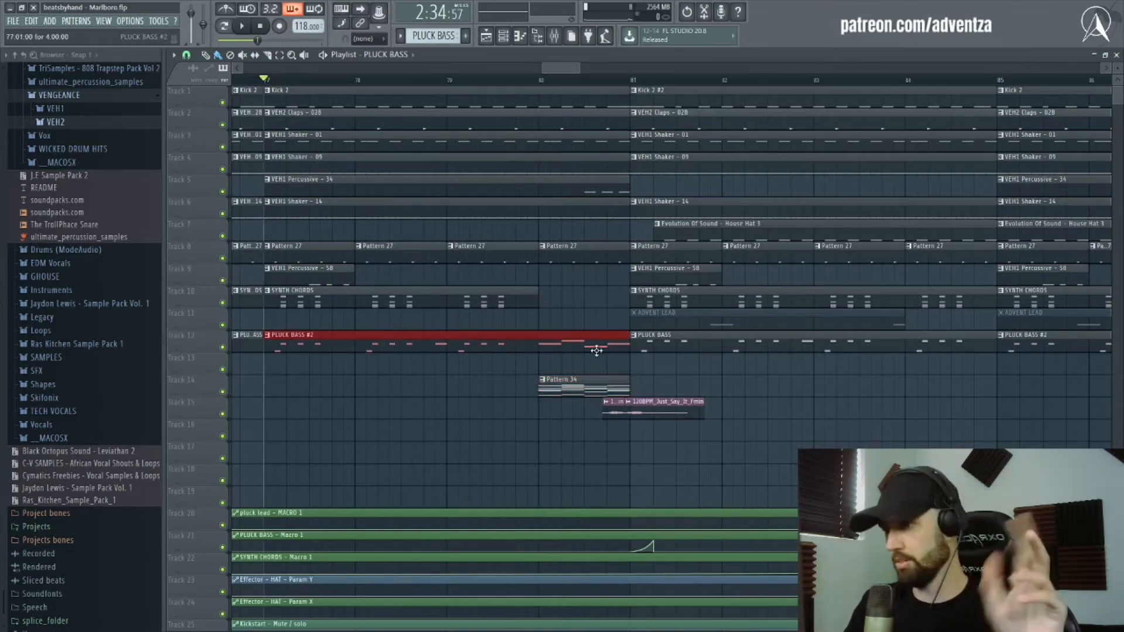
pyautogui.press('space')
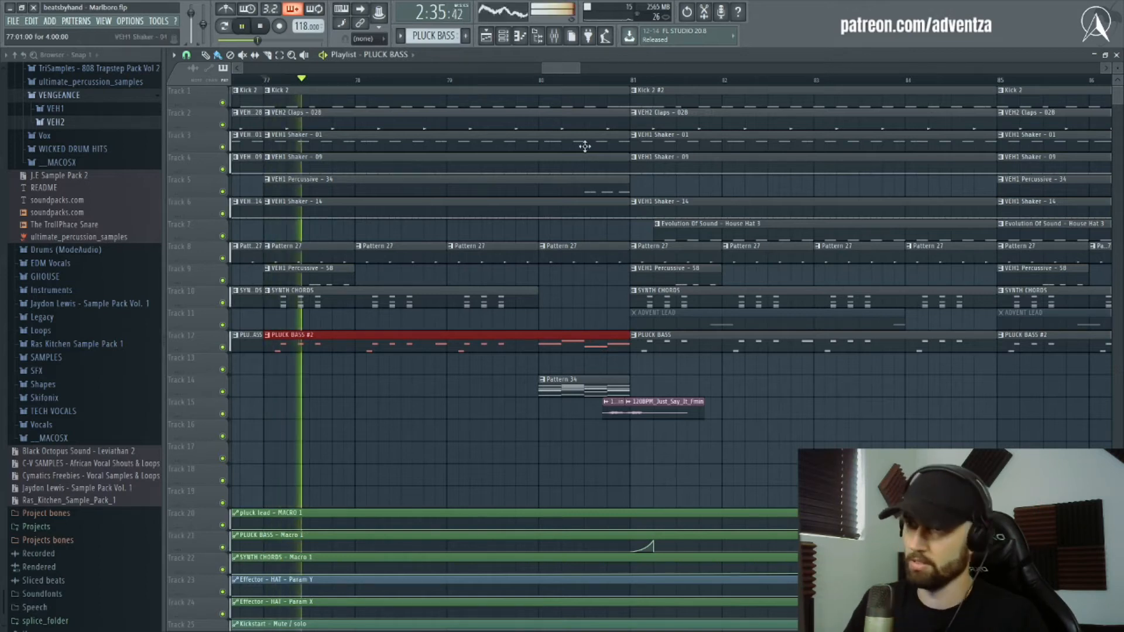
pyautogui.scroll(-2, 624, 143)
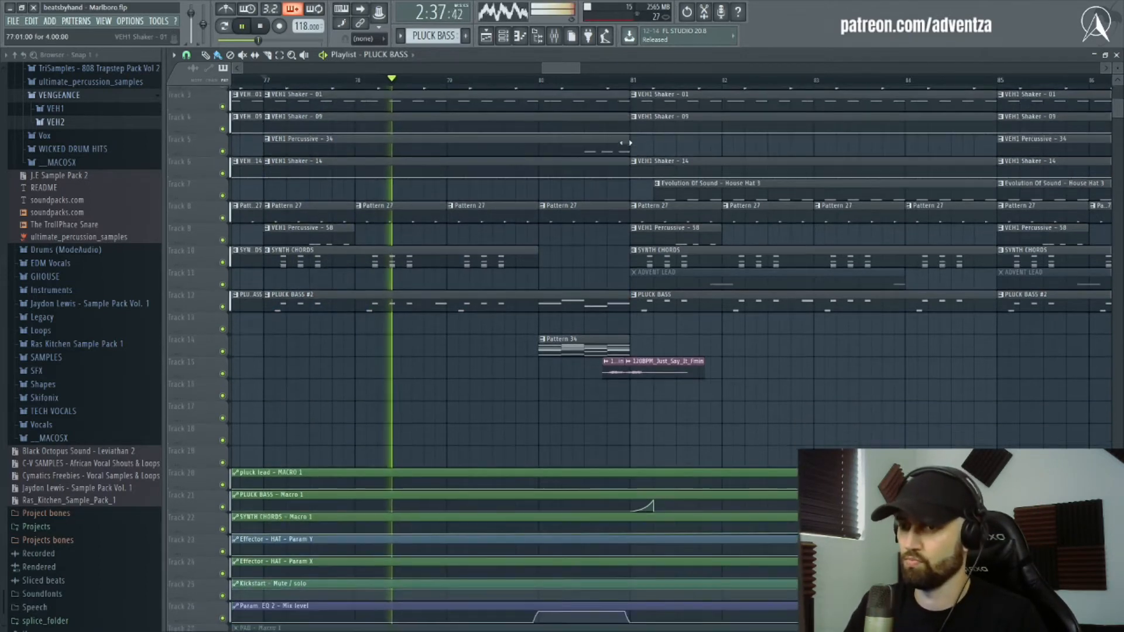
pyautogui.scroll(2, 632, 84)
pyautogui.scroll(1, 634, 85)
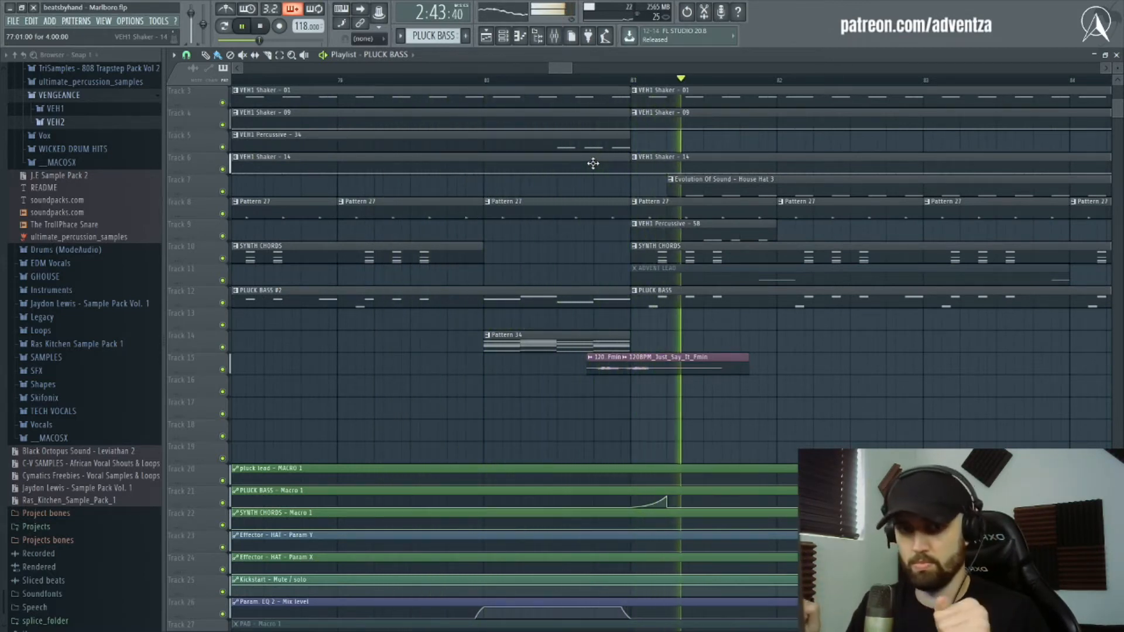
pyautogui.press('space')
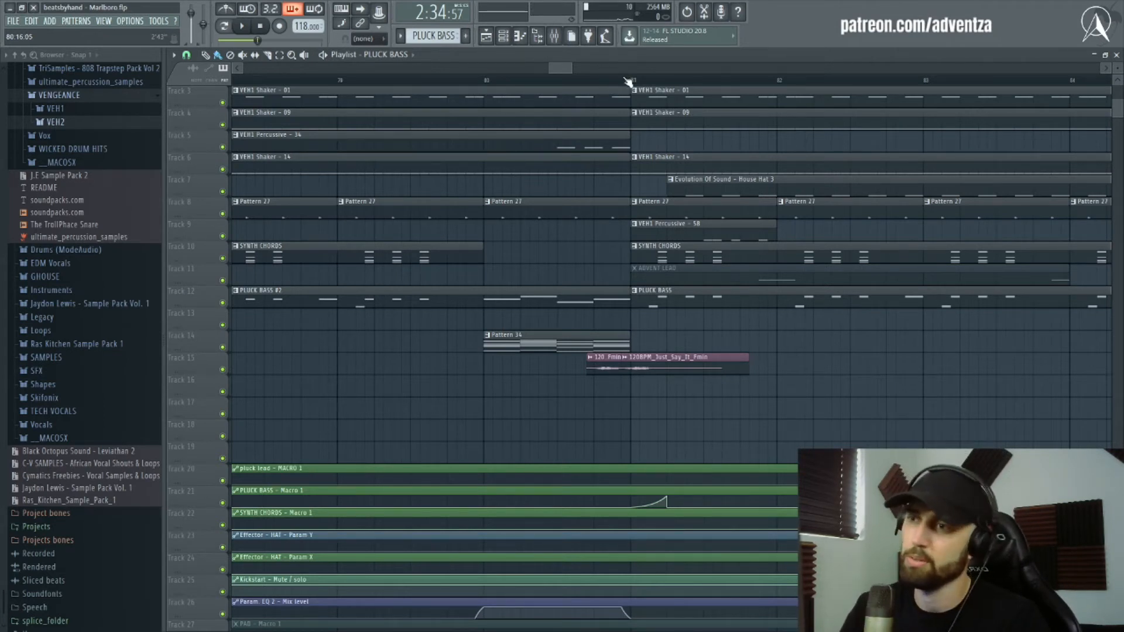
# Step: Open Pattern 34's PIANO notes in the piano roll and select the first chord for examination
pyautogui.doubleClick(490, 340)
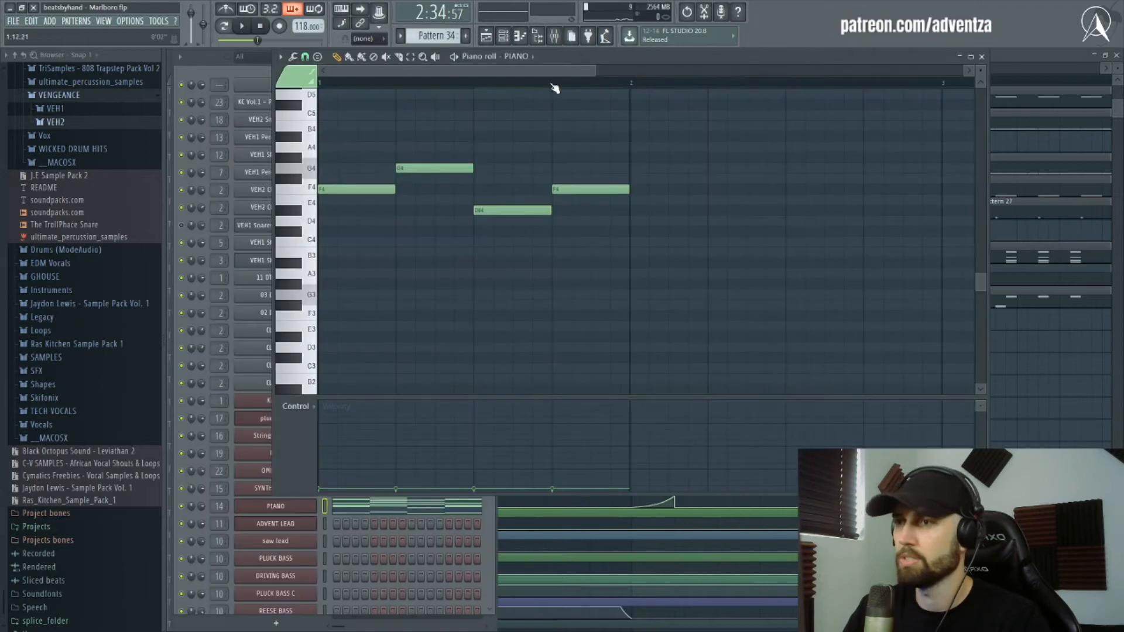
pyautogui.scroll(-5, 555, 88)
pyautogui.scroll(7, 517, 146)
pyautogui.moveTo(333, 103); pyautogui.dragTo(340, 363)
pyautogui.scroll(-3, 340, 363)
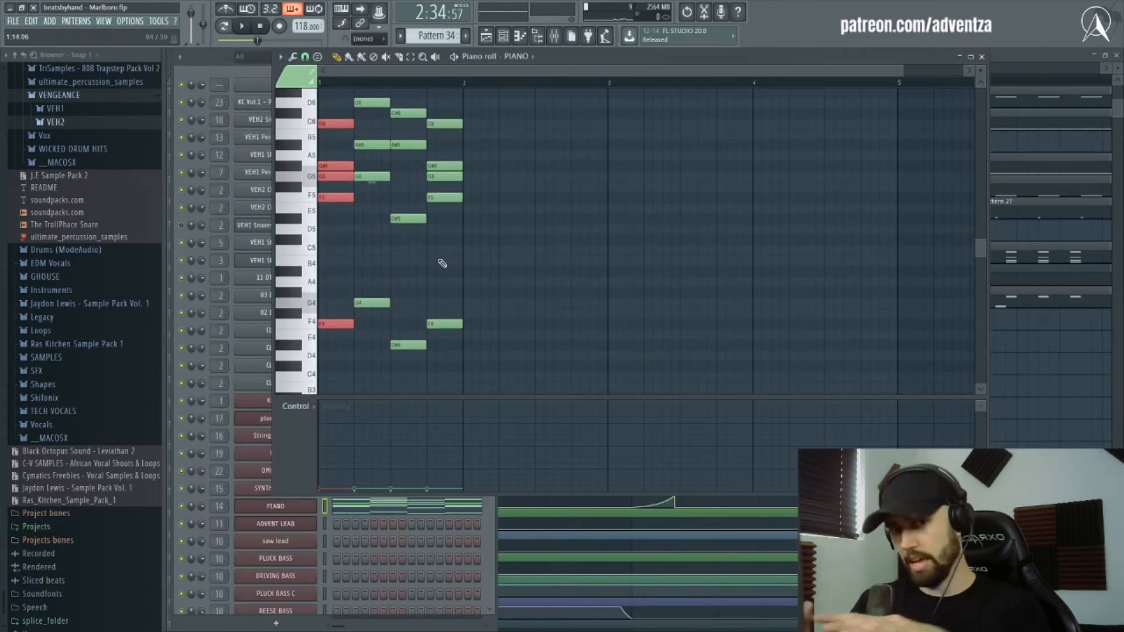
pyautogui.scroll(5, 439, 261)
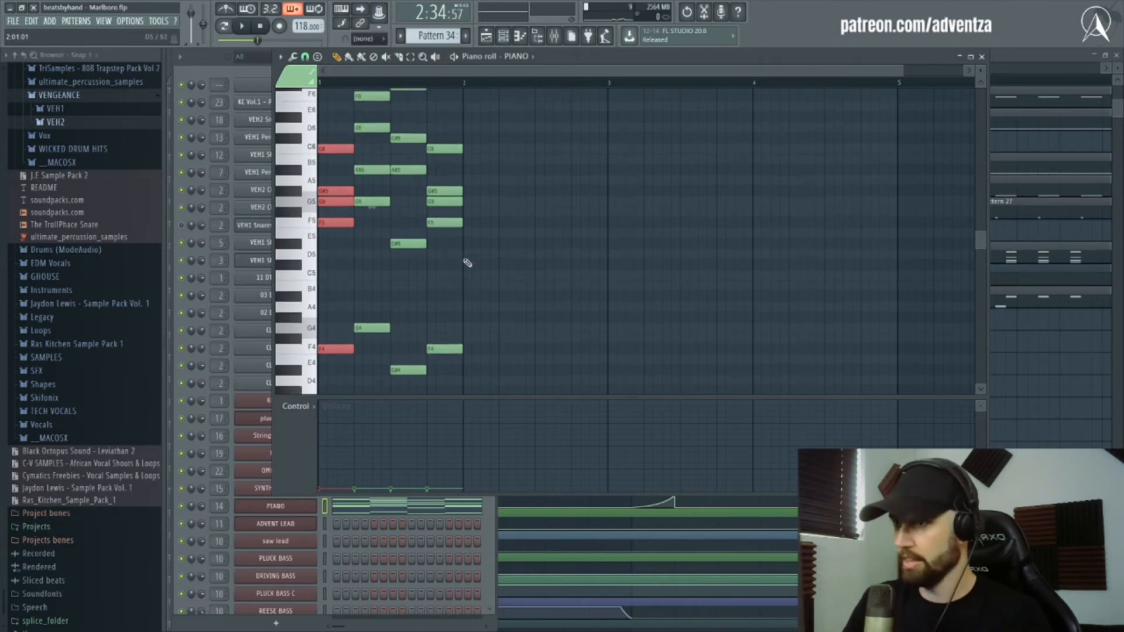
# Step: Select the second and third PIANO chords together, and reduce the selection to the second chord
pyautogui.moveTo(364, 117); pyautogui.dragTo(463, 490)
pyautogui.scroll(1, 462, 238)
pyautogui.scroll(2, 460, 474)
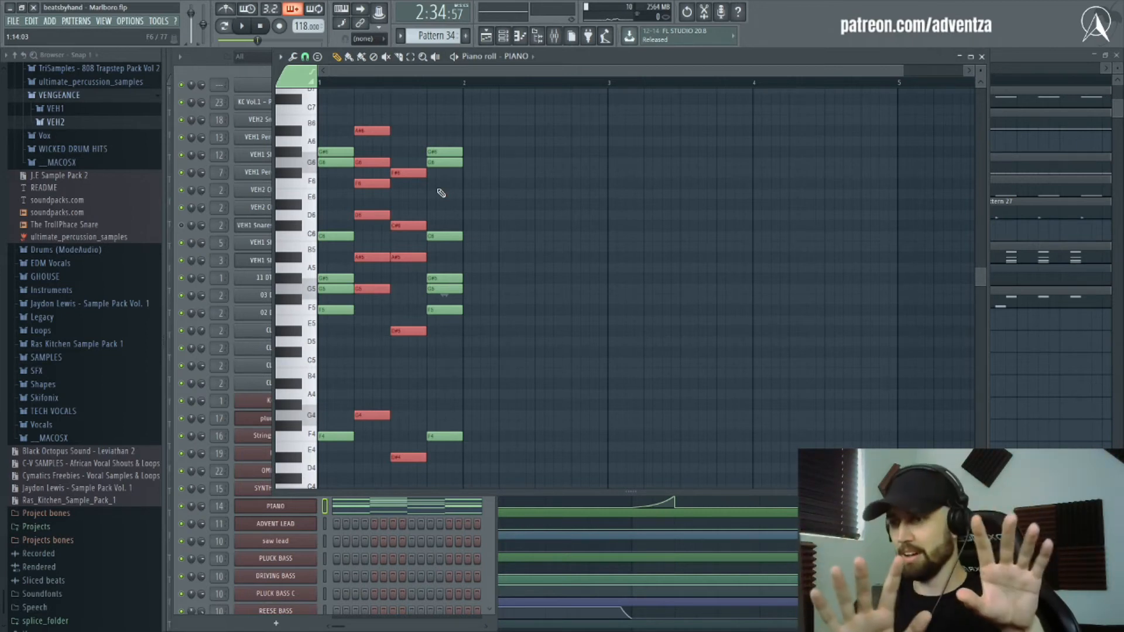
pyautogui.moveTo(381, 105); pyautogui.dragTo(366, 427)
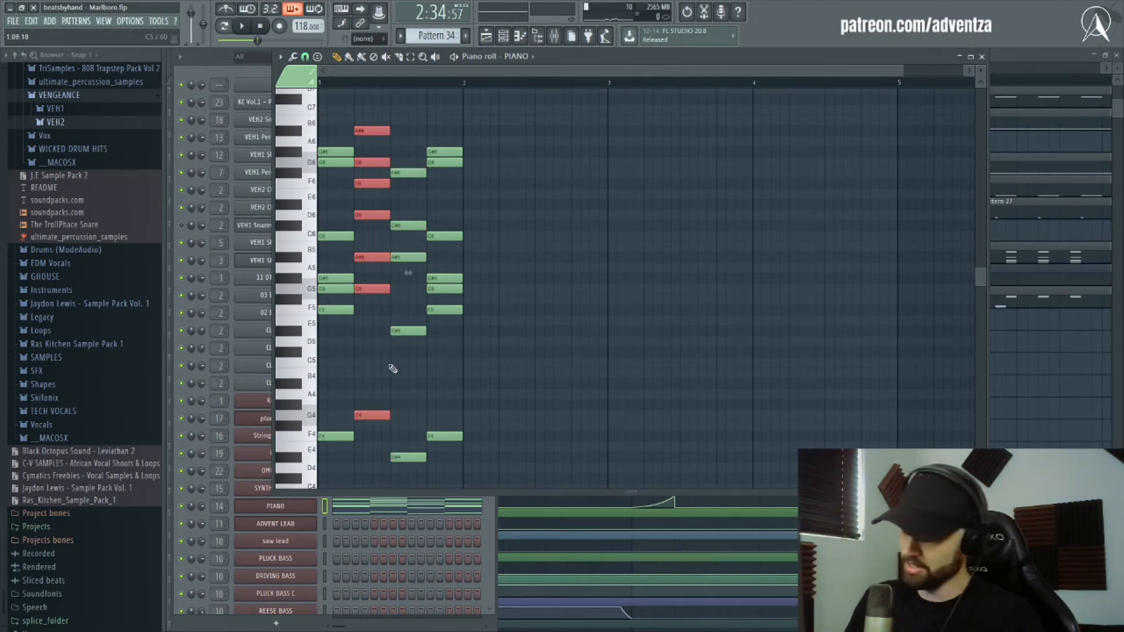
# Step: Select the third, fourth, first and then the middle two PIANO chords for comparison, clear the selection, and close the piano roll
pyautogui.moveTo(421, 148); pyautogui.dragTo(409, 485)
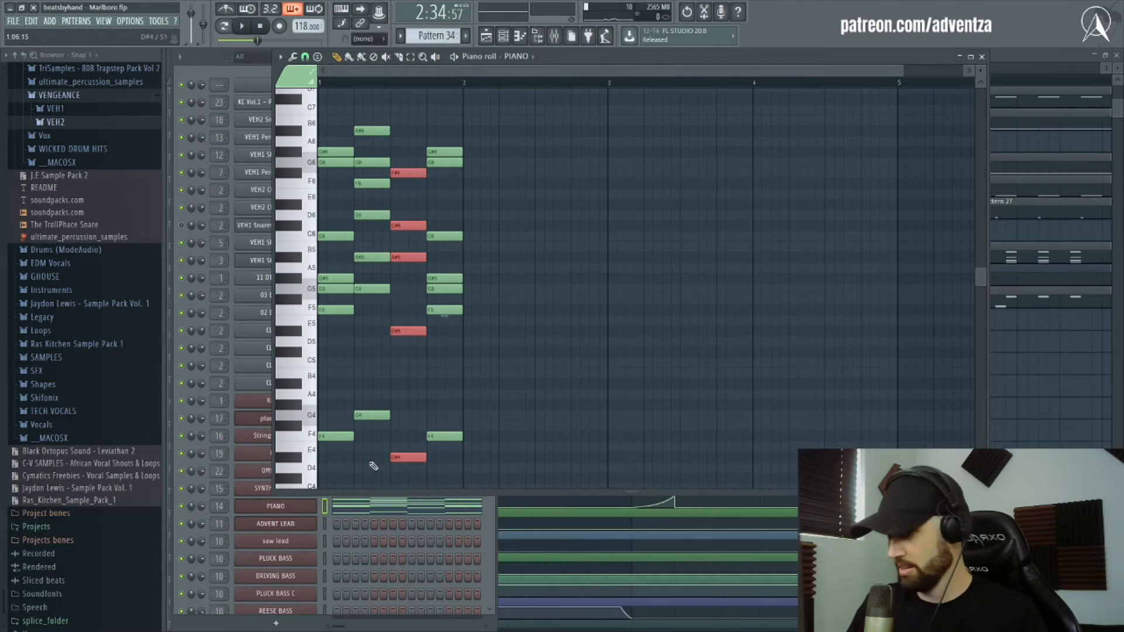
pyautogui.moveTo(448, 126); pyautogui.dragTo(450, 458)
pyautogui.moveTo(339, 462); pyautogui.dragTo(332, 149)
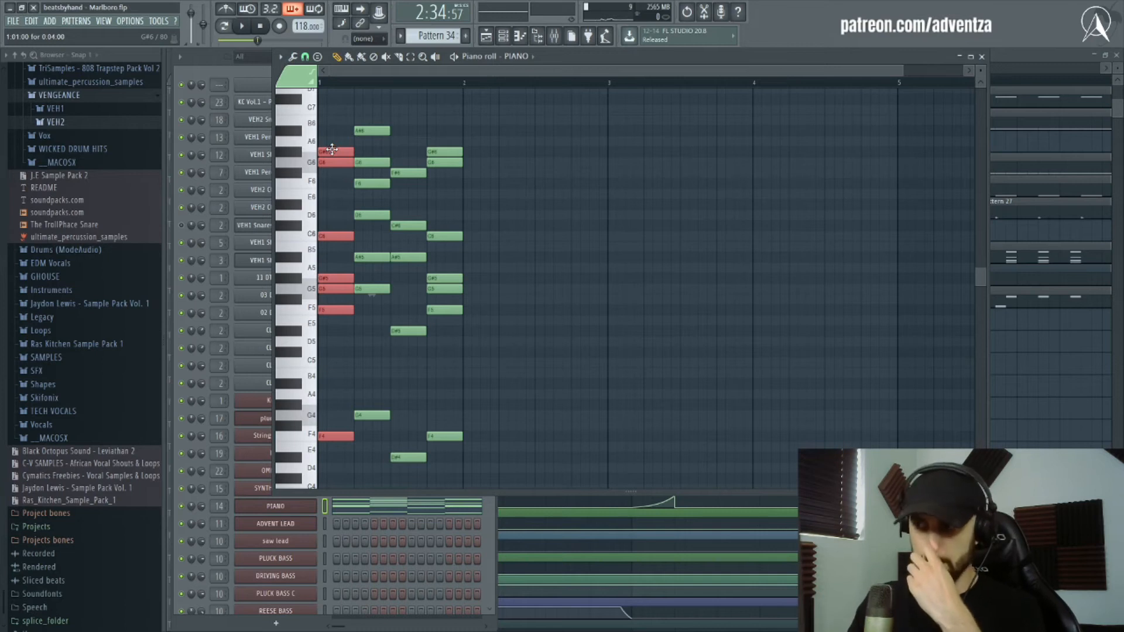
pyautogui.moveTo(360, 123); pyautogui.dragTo(410, 473)
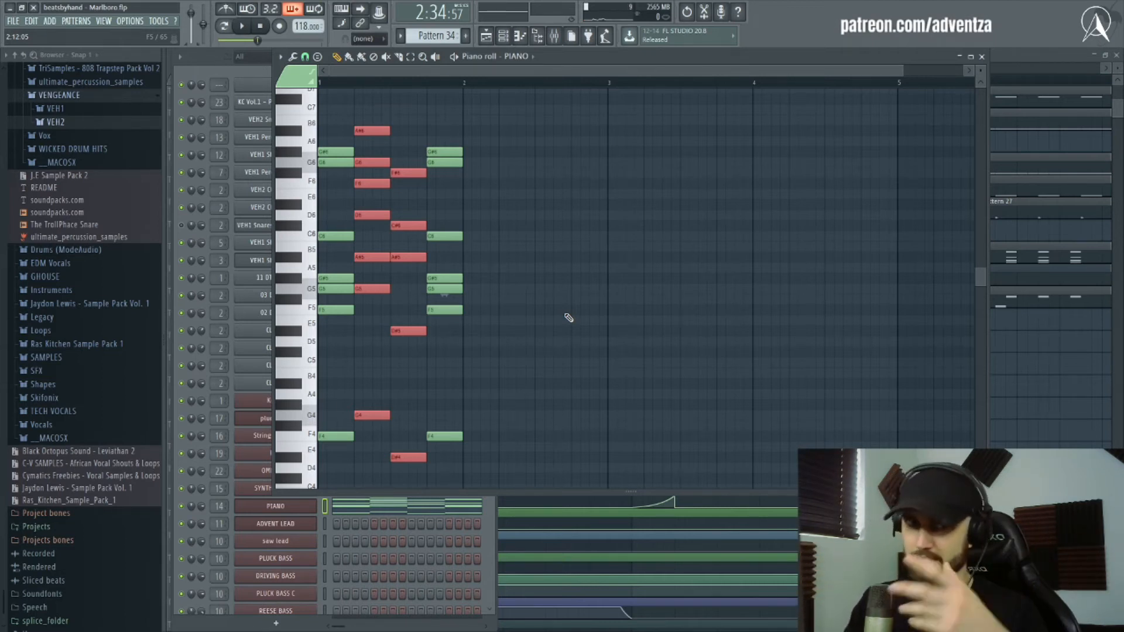
pyautogui.keyDown('ctrl'); pyautogui.click(840, 207); pyautogui.keyUp('ctrl')
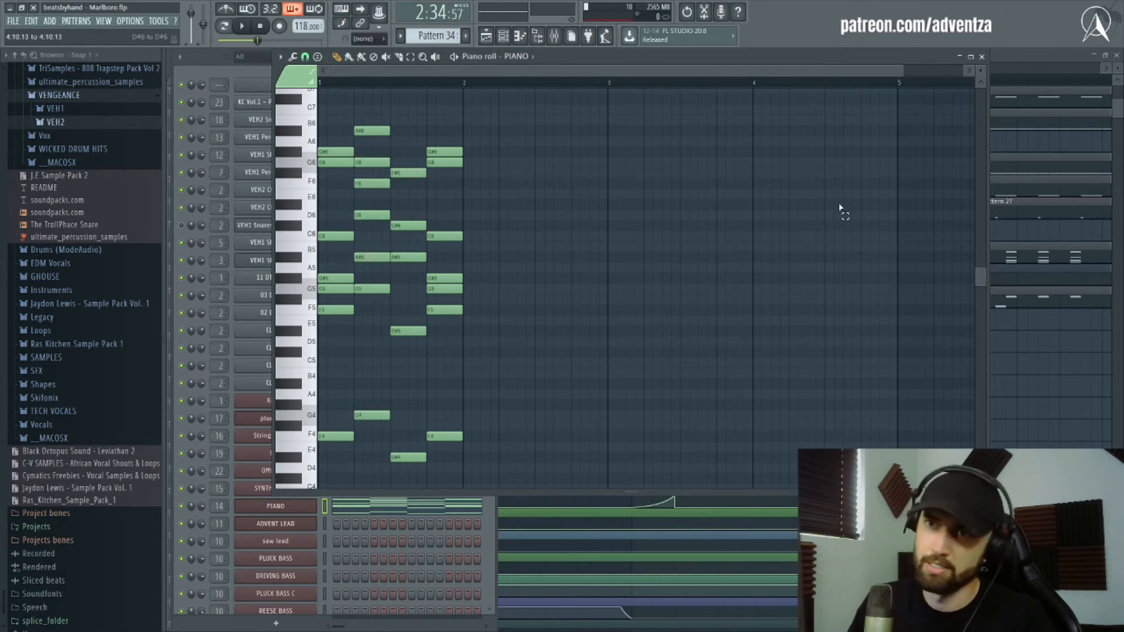
pyautogui.click(983, 56)
# Step: Select the 120BPM_Just_Say_It_Fmin vocal clips on track 15 around bar 81 for a closer examination
pyautogui.click(632, 84)
pyautogui.moveTo(472, 362); pyautogui.dragTo(762, 395)
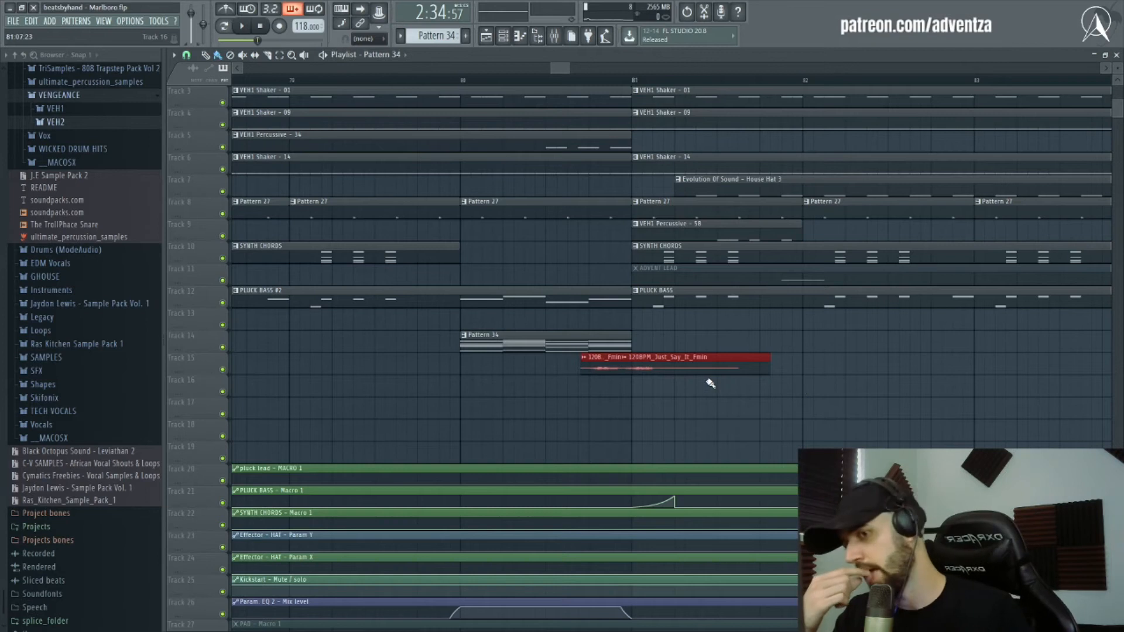
pyautogui.scroll(4, 635, 84)
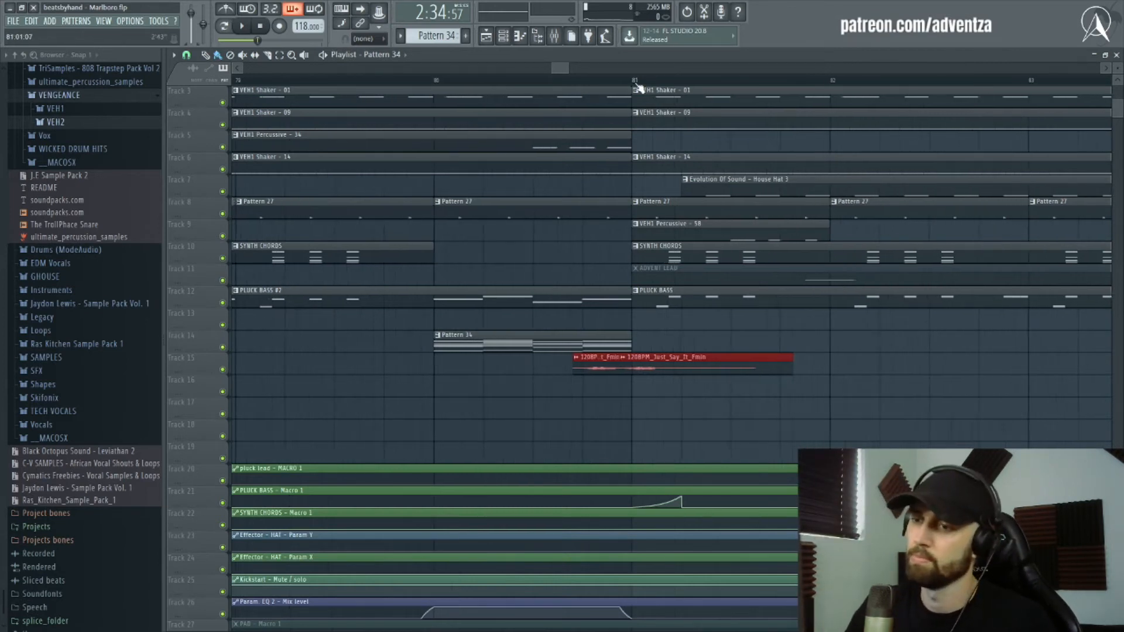
pyautogui.scroll(1, 653, 178)
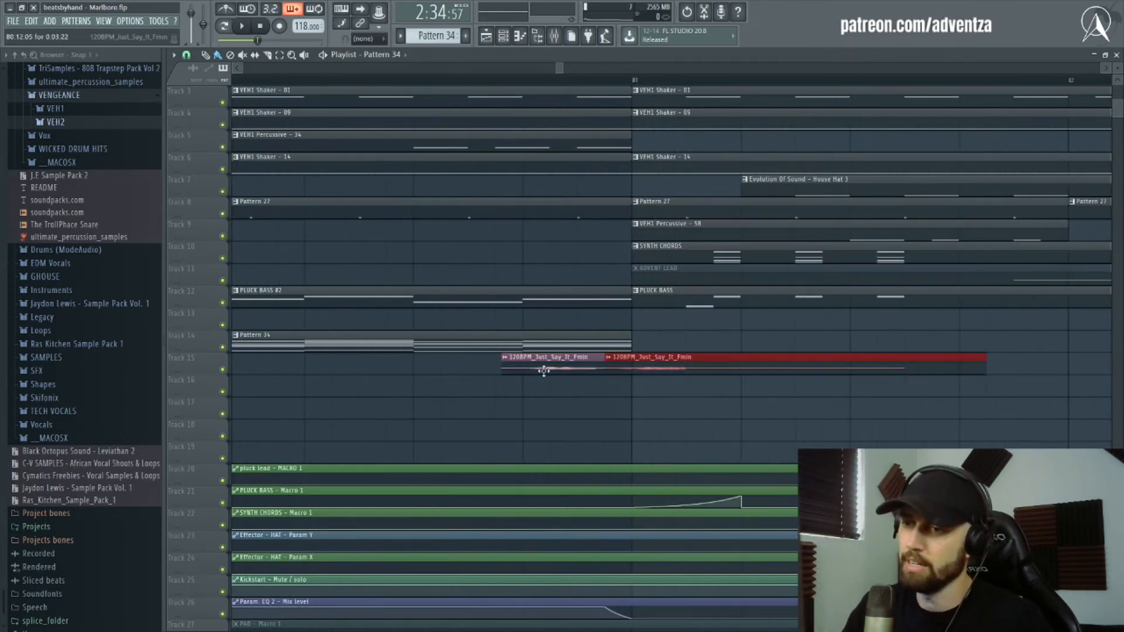
pyautogui.moveTo(695, 375); pyautogui.dragTo(697, 373)
pyautogui.keyDown('ctrl'); pyautogui.click(589, 369); pyautogui.keyUp('ctrl')
pyautogui.keyDown('ctrl'); pyautogui.click(715, 369); pyautogui.keyUp('ctrl')
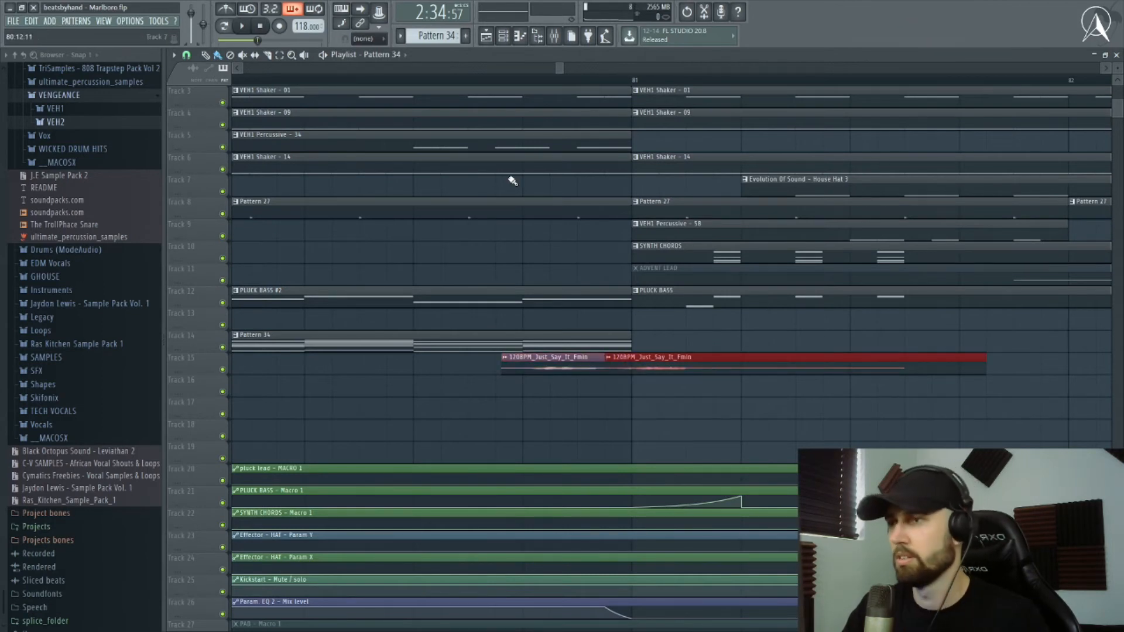
# Step: Highlight both vocal clips together, clear the selection, and play the full mix from bar 80 into bar 81
pyautogui.moveTo(489, 351); pyautogui.dragTo(685, 410)
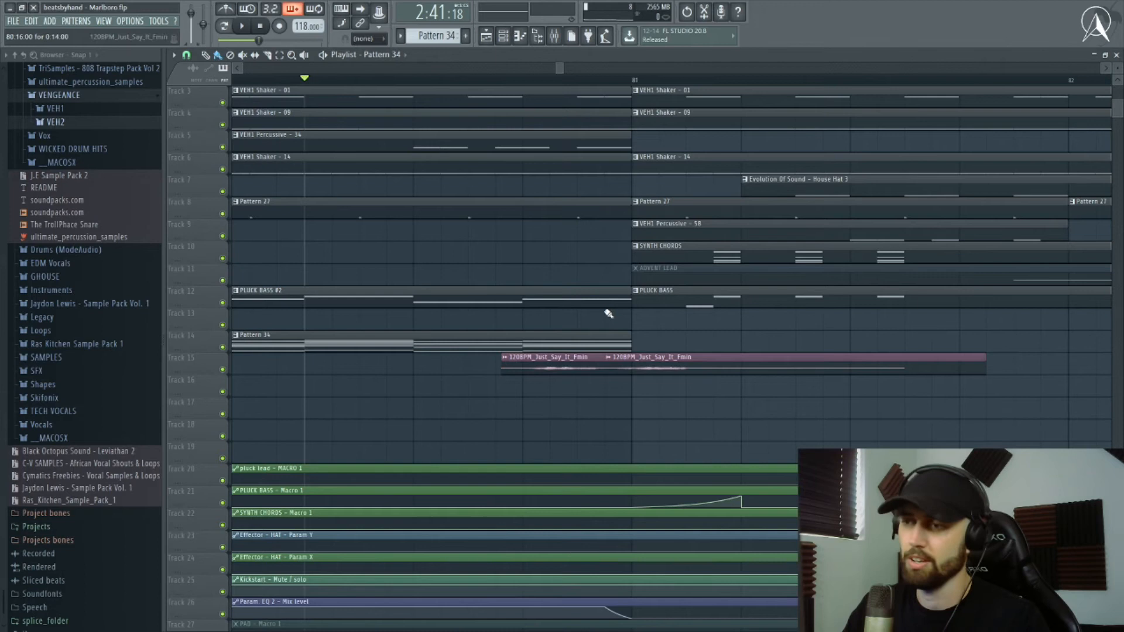
pyautogui.press('space')
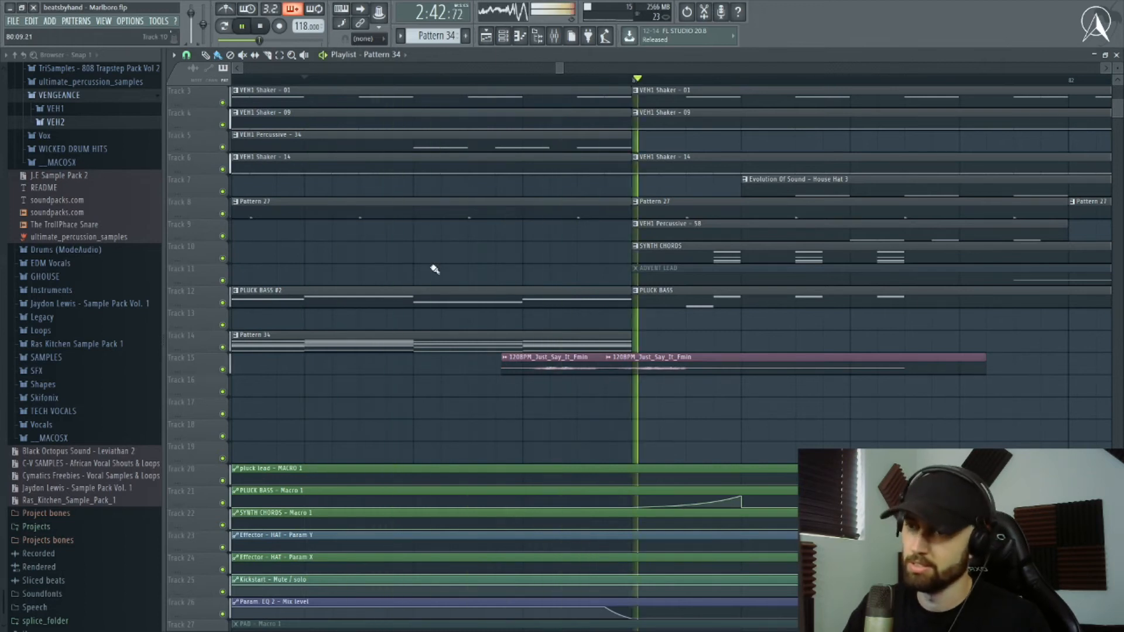
pyautogui.press('space')
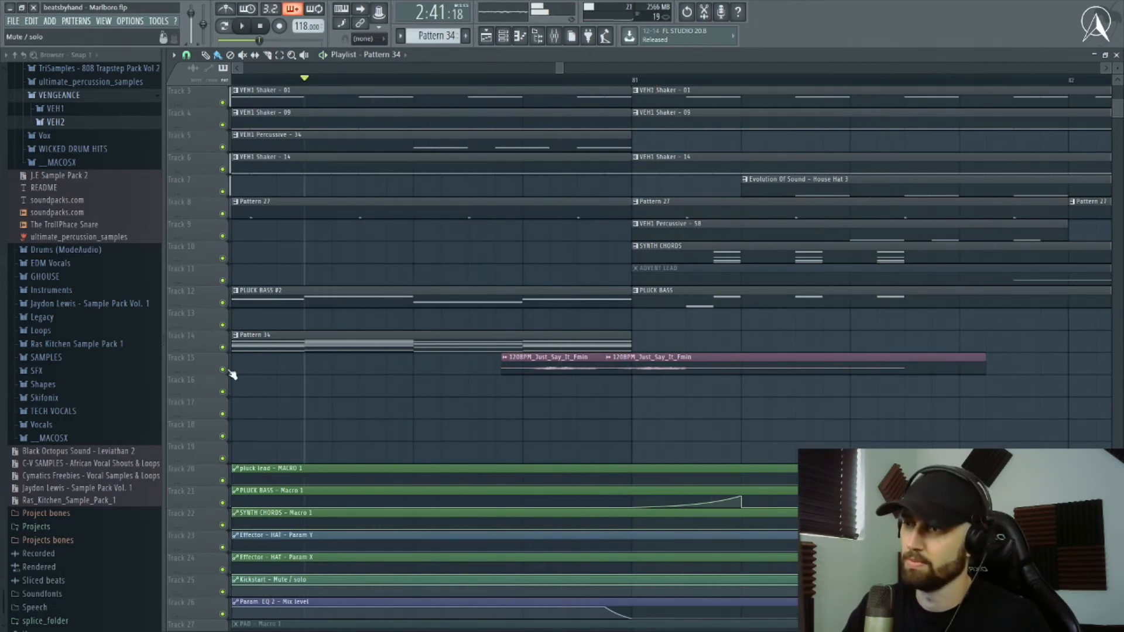
# Step: Solo track 15 and play the vocal clips from just before they start in bar 80
pyautogui.rightClick(223, 370)
pyautogui.click(507, 79)
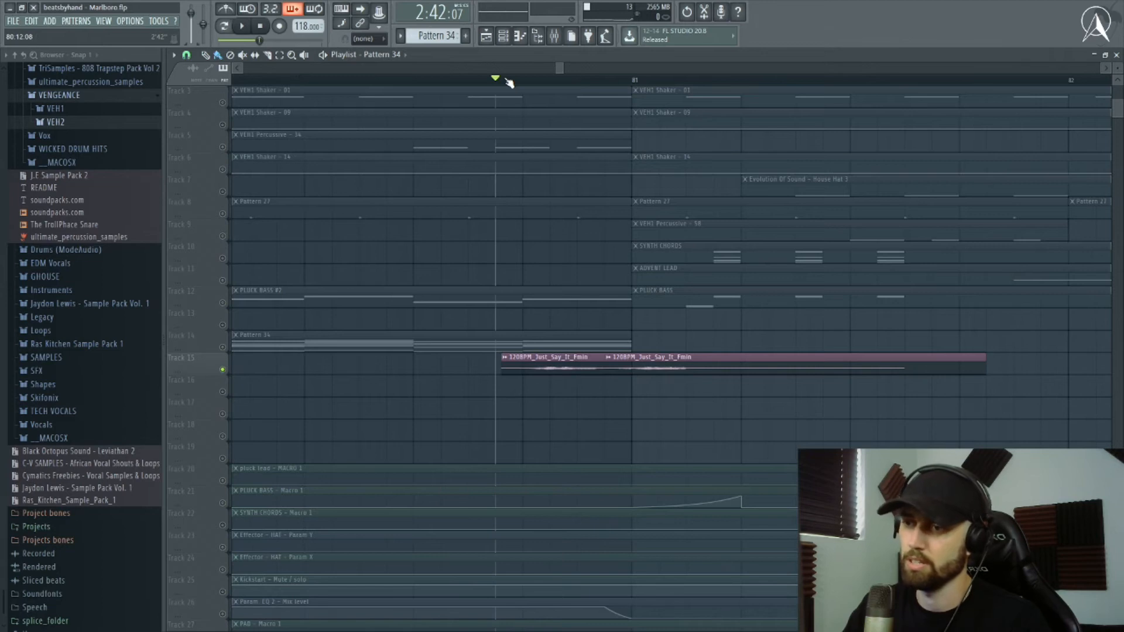
pyautogui.press('space')
pyautogui.press('space')
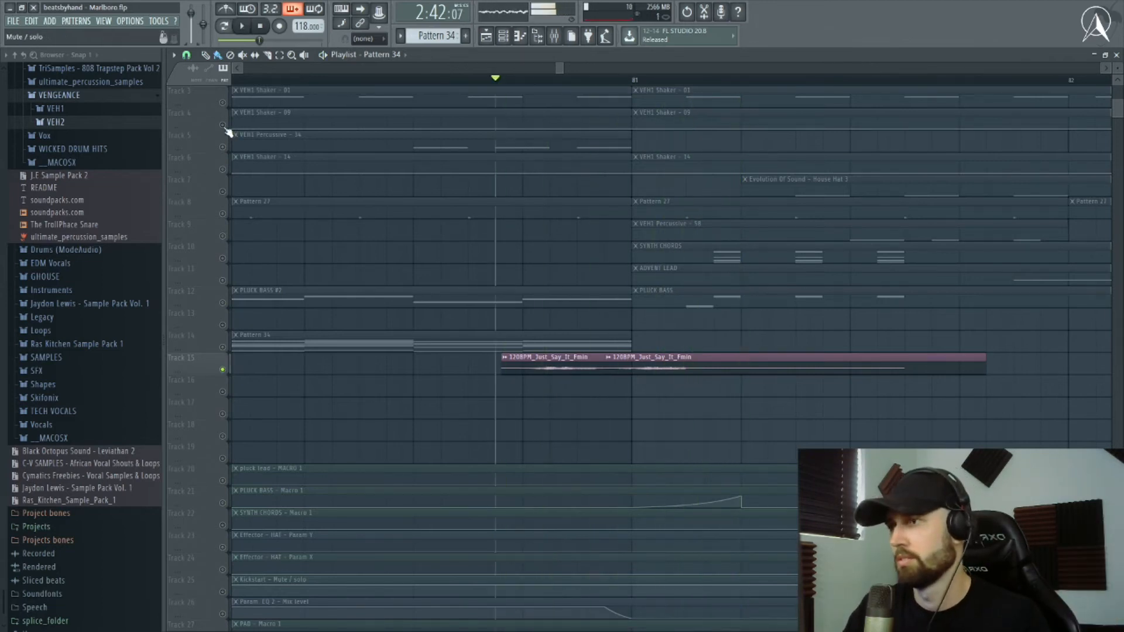
# Step: Bring all tracks back into the mix and play the bar 81 transition with the vocals
pyautogui.rightClick(223, 126)
pyautogui.press('space')
pyautogui.press('space')
# Step: Play the full arrangement from bar 87 towards the bar 89 transition
pyautogui.scroll(-4, 559, 84)
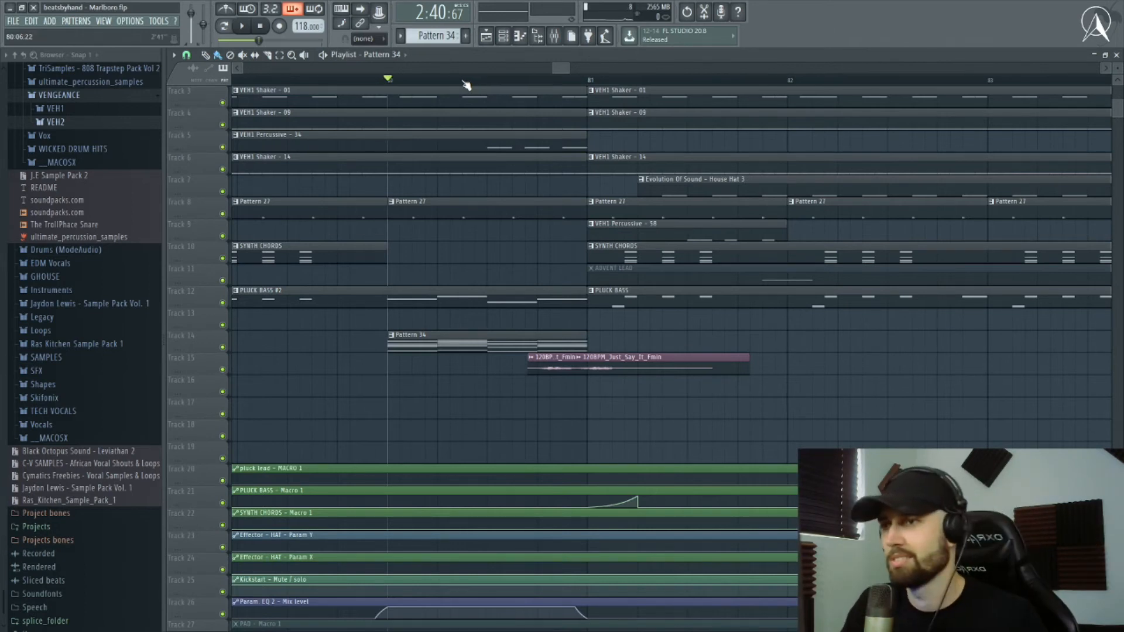
pyautogui.scroll(-5, 467, 83)
pyautogui.scroll(-5, 781, 85)
pyautogui.click(779, 83)
pyautogui.press('space')
pyautogui.scroll(2, 862, 85)
pyautogui.scroll(3, 863, 85)
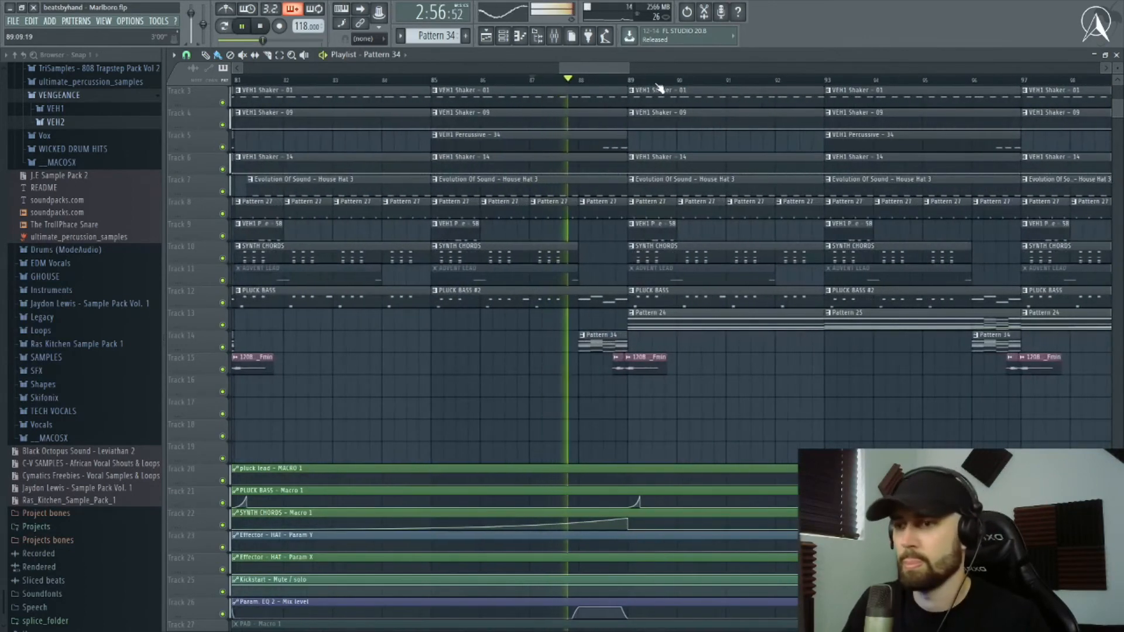
pyautogui.press('space')
# Step: Highlight the automation clips from pluck lead MACRO 1 to Kickstart on tracks 20 to 25 for examination, and clear the selection
pyautogui.scroll(-4, 660, 87)
pyautogui.scroll(-3, 660, 87)
pyautogui.scroll(-6, 454, 317)
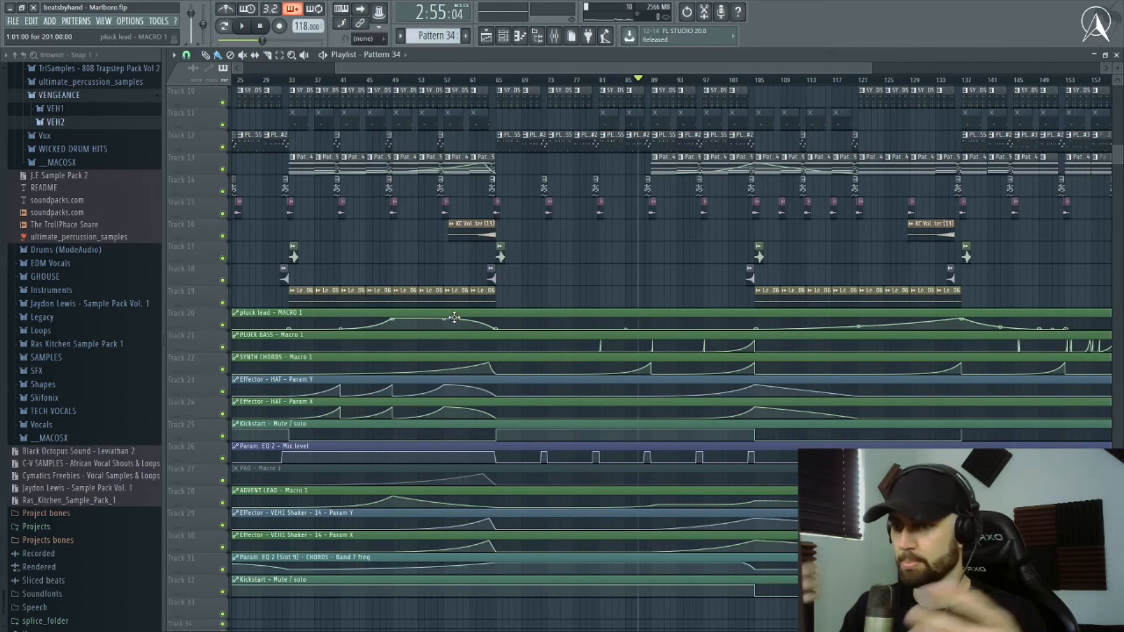
pyautogui.moveTo(355, 326); pyautogui.dragTo(777, 435)
pyautogui.keyDown('ctrl'); pyautogui.click(679, 248); pyautogui.keyUp('ctrl')
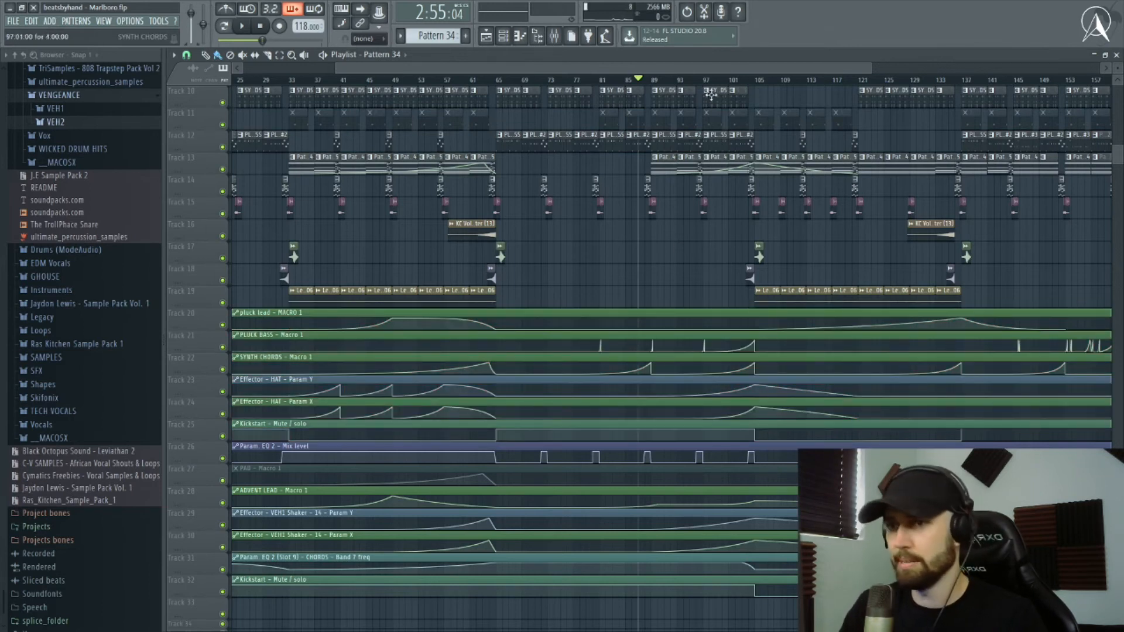
# Step: Place the playhead at bar 89 where Pattern 24 enters, and play the arrangement from there
pyautogui.scroll(4, 755, 94)
pyautogui.hscroll(-4, 678, 70)
pyautogui.scroll(4, 937, 81)
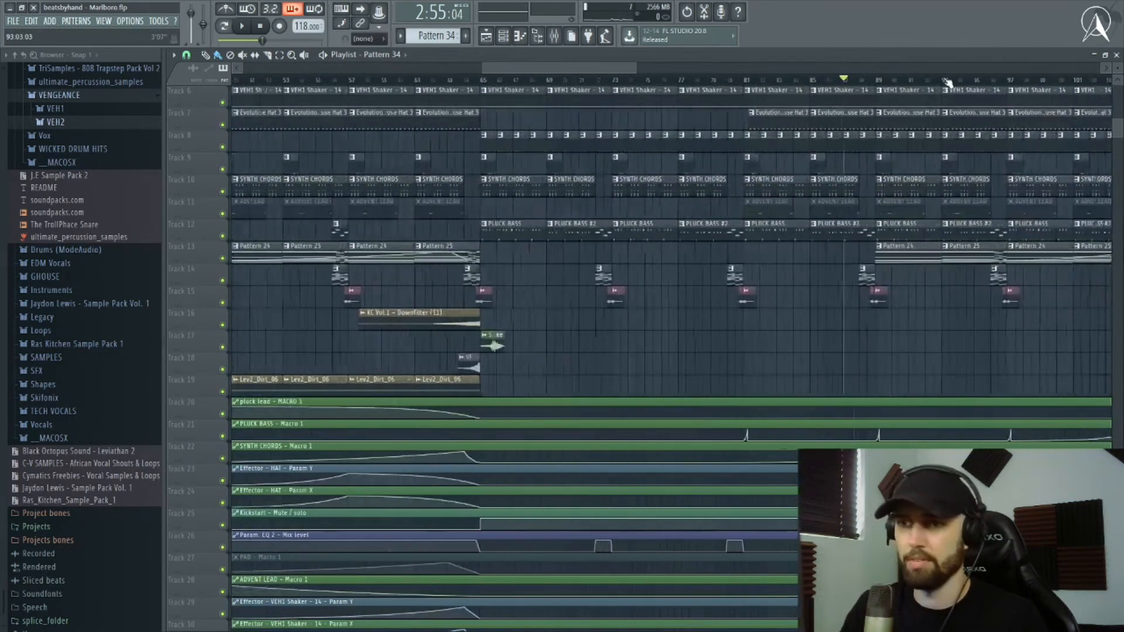
pyautogui.scroll(4, 947, 83)
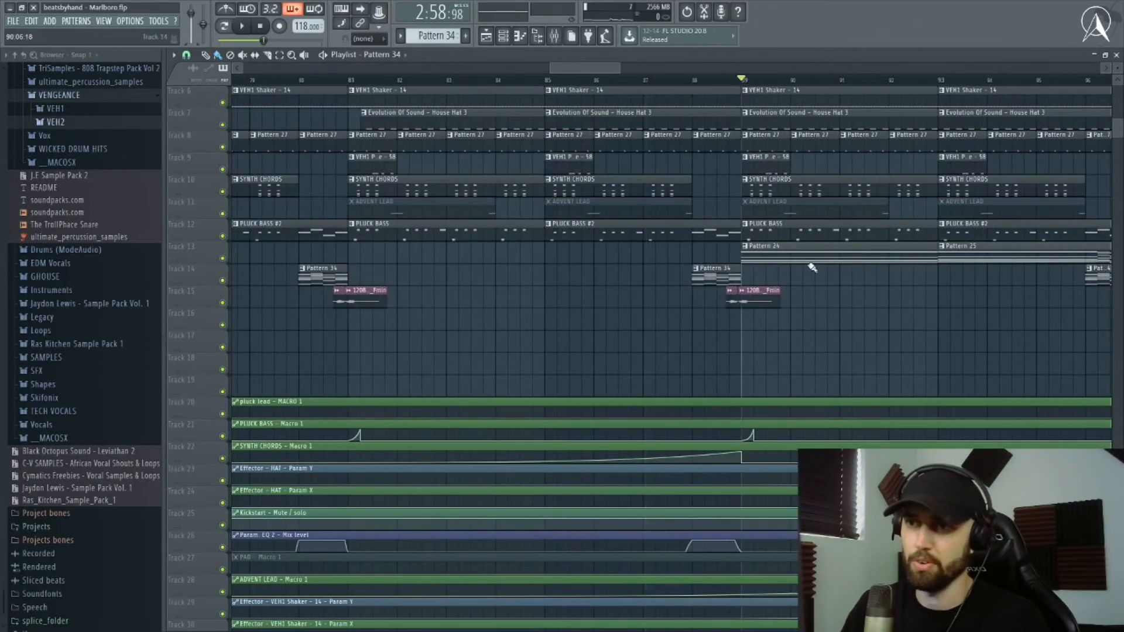
pyautogui.moveTo(590, 66); pyautogui.dragTo(608, 67)
pyautogui.press('space')
# Step: Examine Pattern 24's PAD notes in the piano roll and the PAD track in the mixer, and return to the playlist
pyautogui.doubleClick(630, 253)
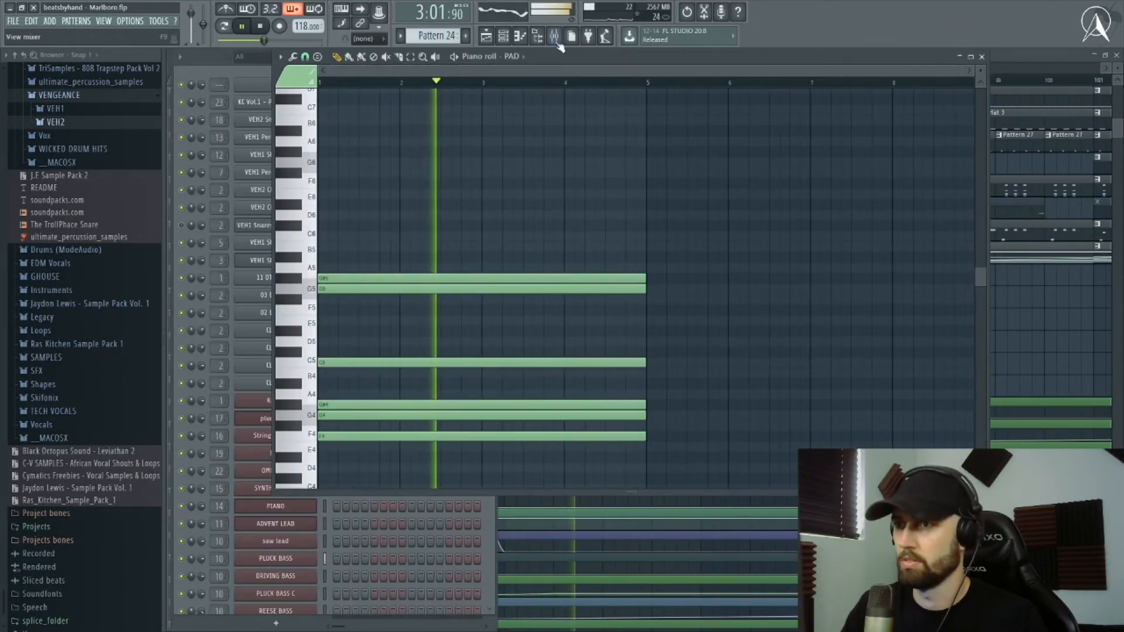
pyautogui.press('F9')
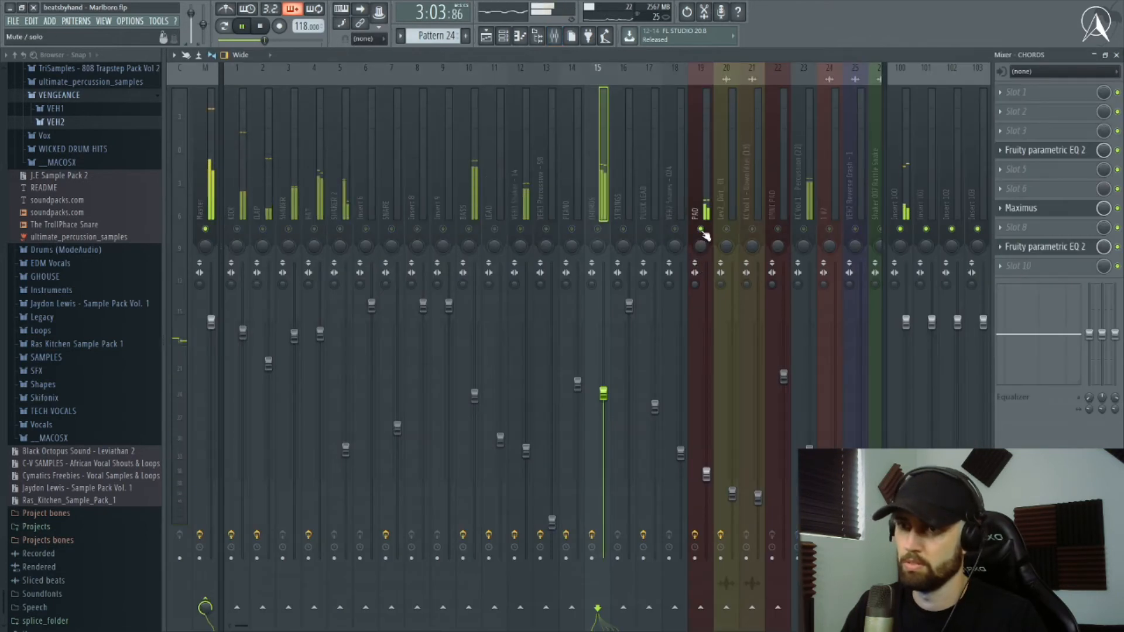
pyautogui.click(1116, 55)
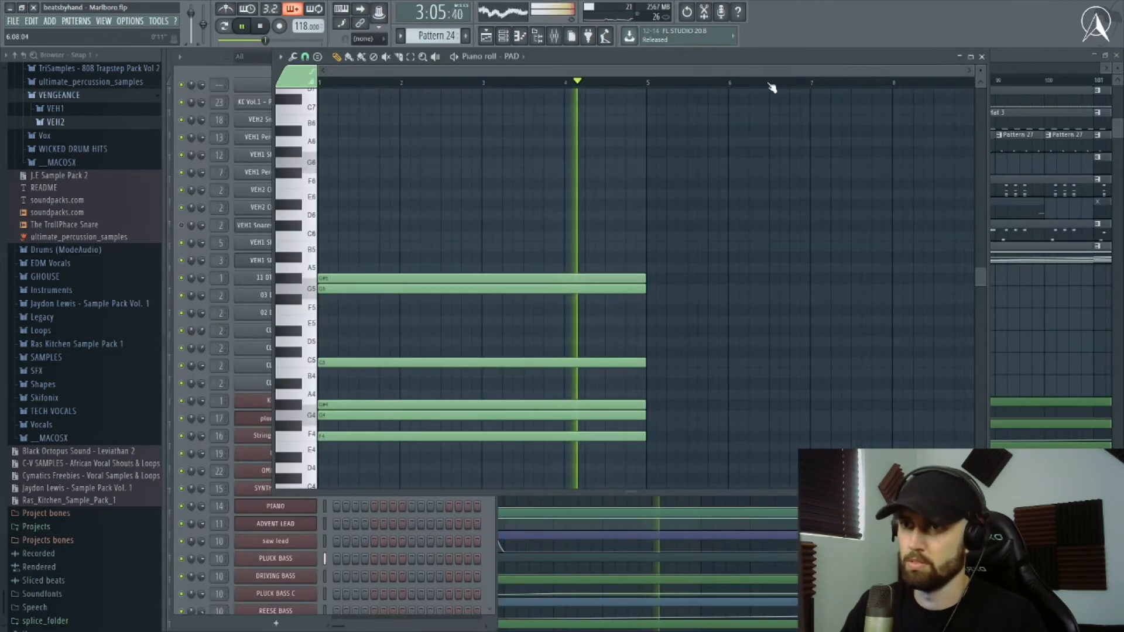
pyautogui.click(984, 57)
pyautogui.press('F6')
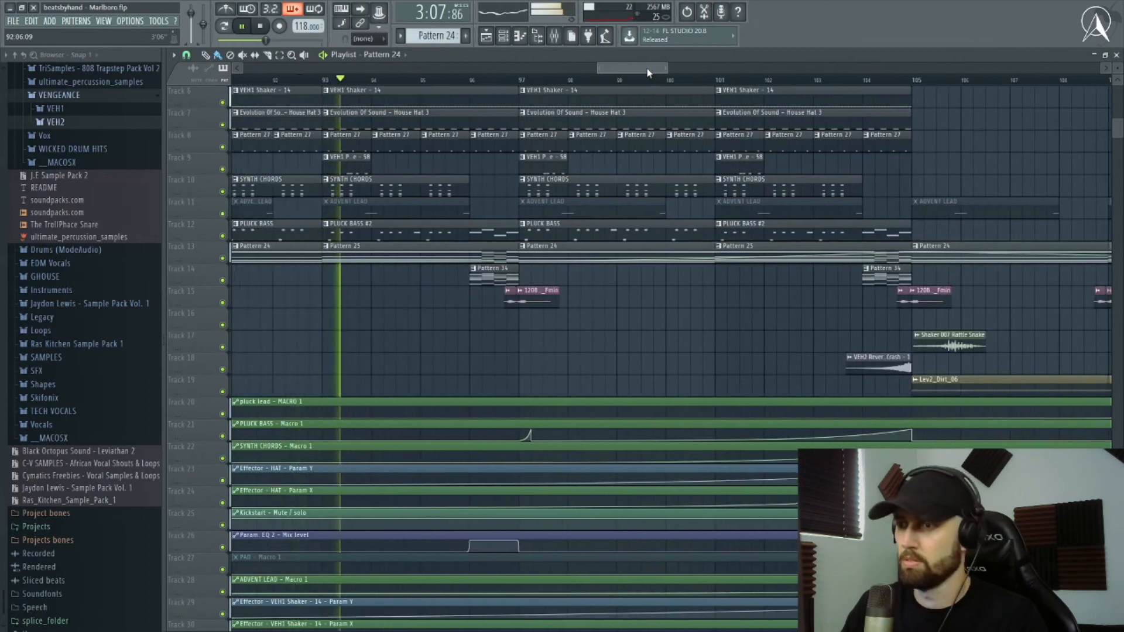
# Step: Stop playback, place the playhead at bar 96, and select the Pattern 25 and Pattern 34 clips there
pyautogui.press('space')
pyautogui.scroll(2, 502, 86)
pyautogui.click(500, 80)
pyautogui.scroll(4, 499, 96)
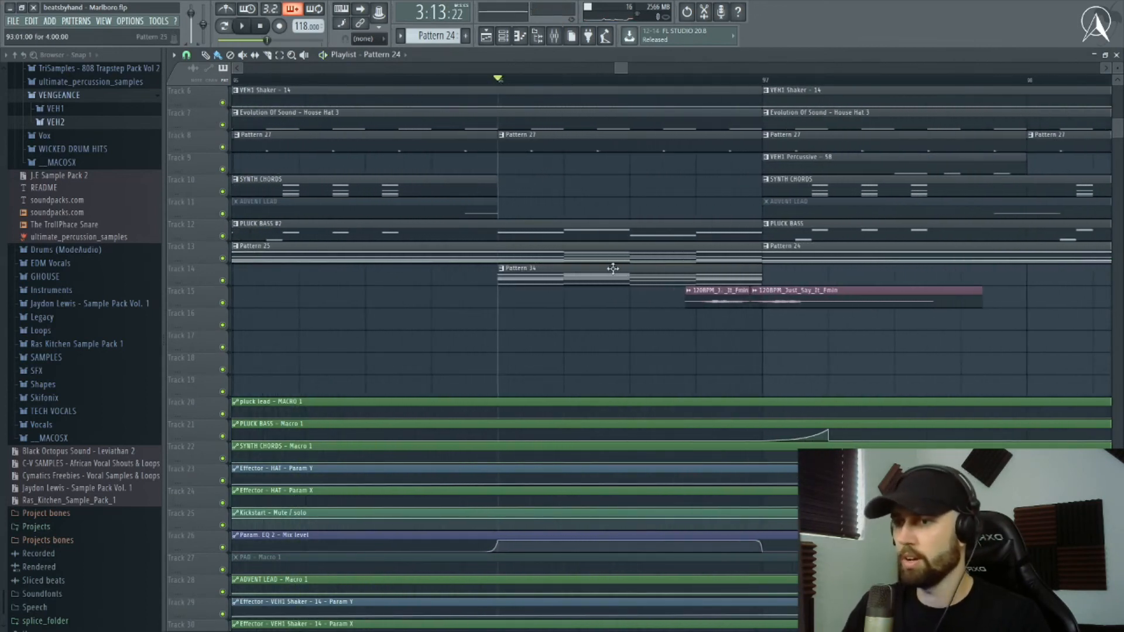
pyautogui.moveTo(503, 246); pyautogui.dragTo(648, 306)
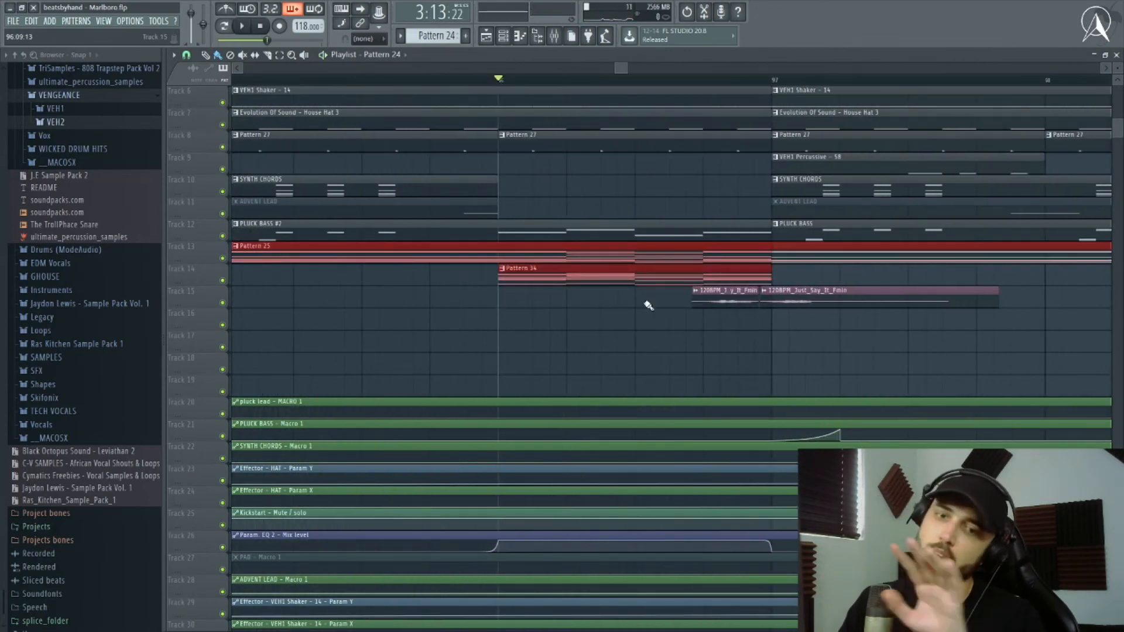
# Step: Play the arrangement from bar 96, clear the clip selection, and review the tracks leading up to bar 105
pyautogui.press('space')
pyautogui.keyDown('ctrl'); pyautogui.click(656, 86); pyautogui.keyUp('ctrl')
pyautogui.scroll(-2, 653, 91)
pyautogui.scroll(-5, 653, 88)
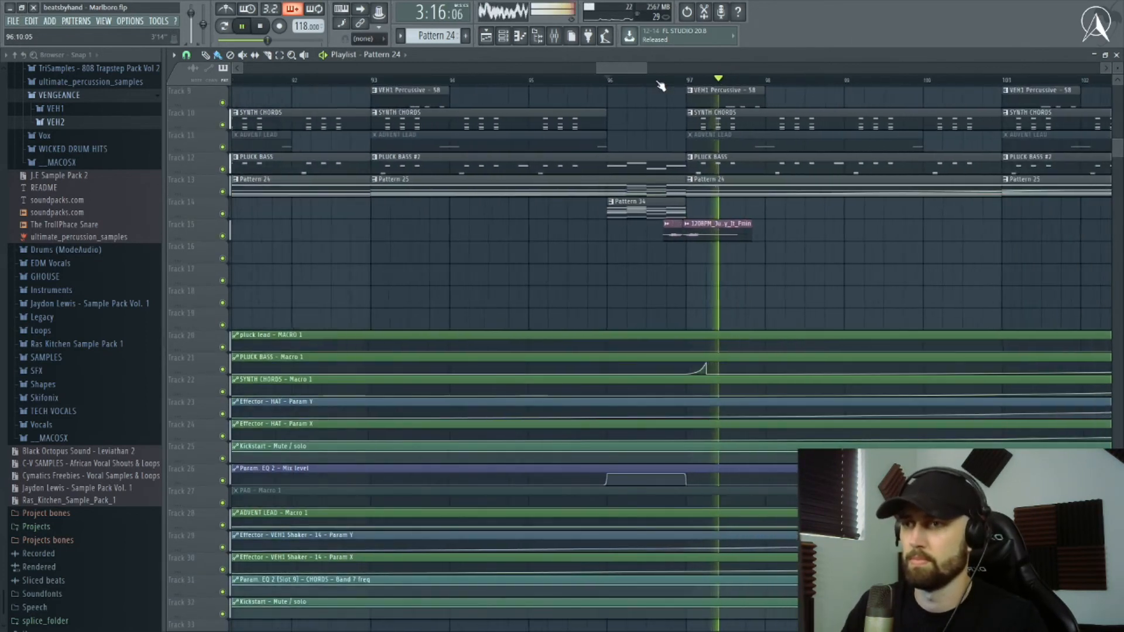
pyautogui.moveTo(637, 69); pyautogui.dragTo(651, 69)
pyautogui.scroll(1, 768, 225)
pyautogui.scroll(7, 768, 225)
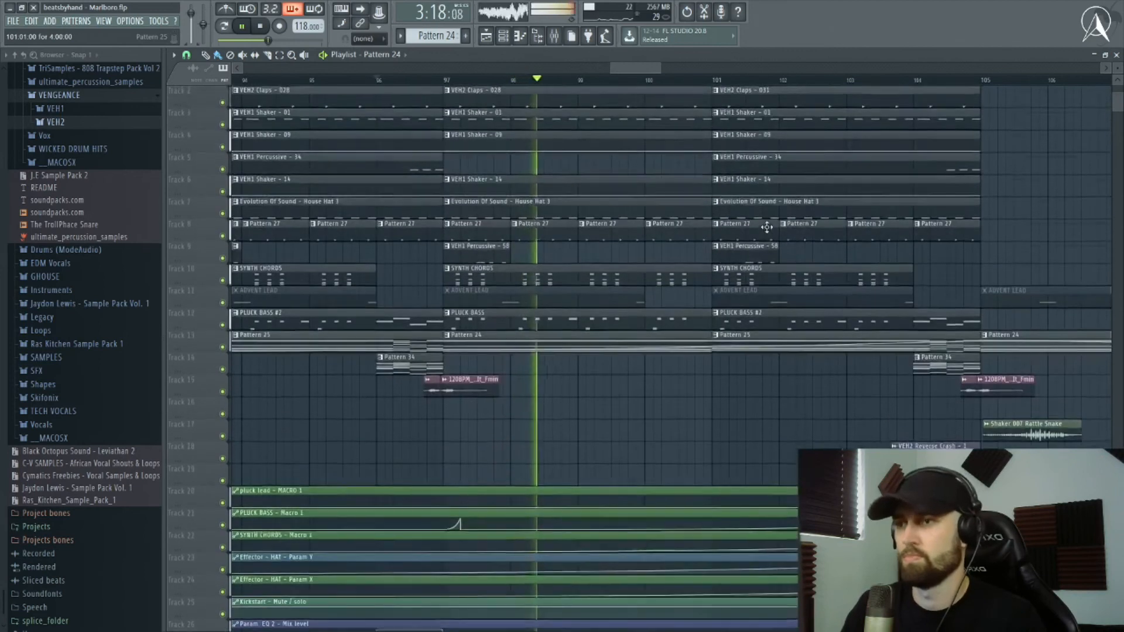
pyautogui.scroll(-4, 627, 82)
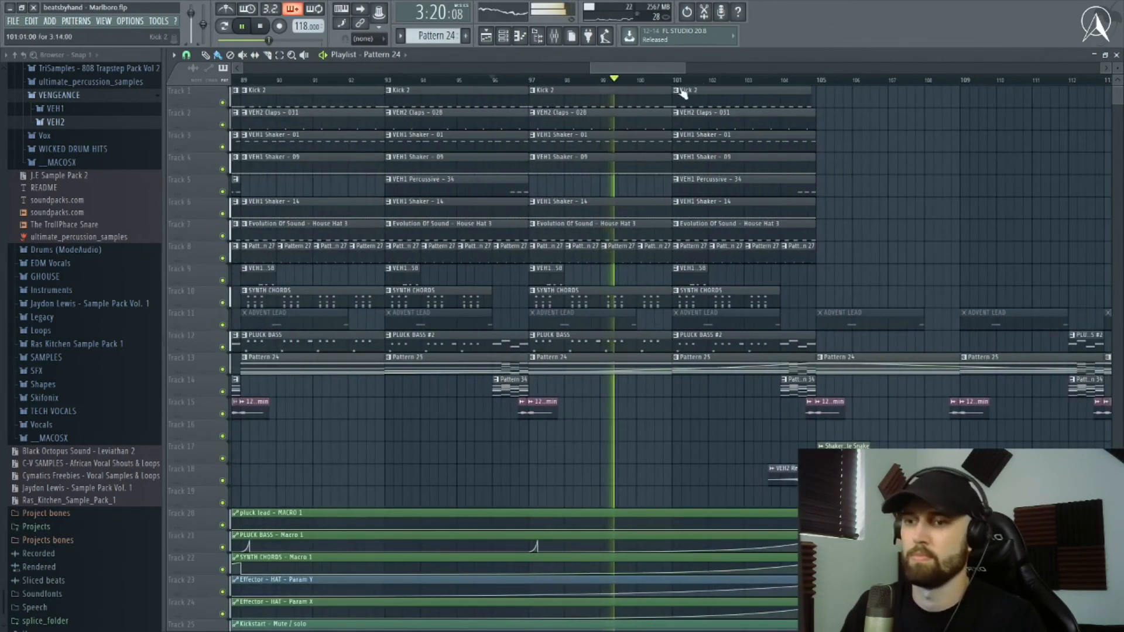
pyautogui.scroll(-4, 668, 95)
pyautogui.scroll(8, 592, 82)
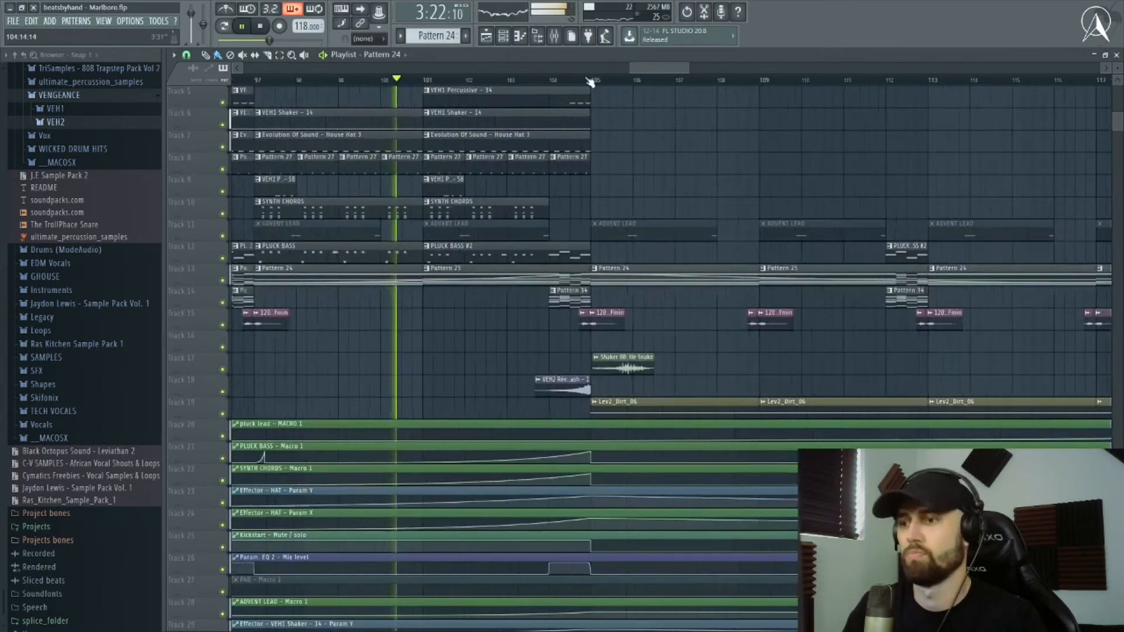
# Step: Play from bar 104 through the VEH2 Reverse Crash into the breakdown at bar 105, and stop playback
pyautogui.press('space')
pyautogui.press('space')
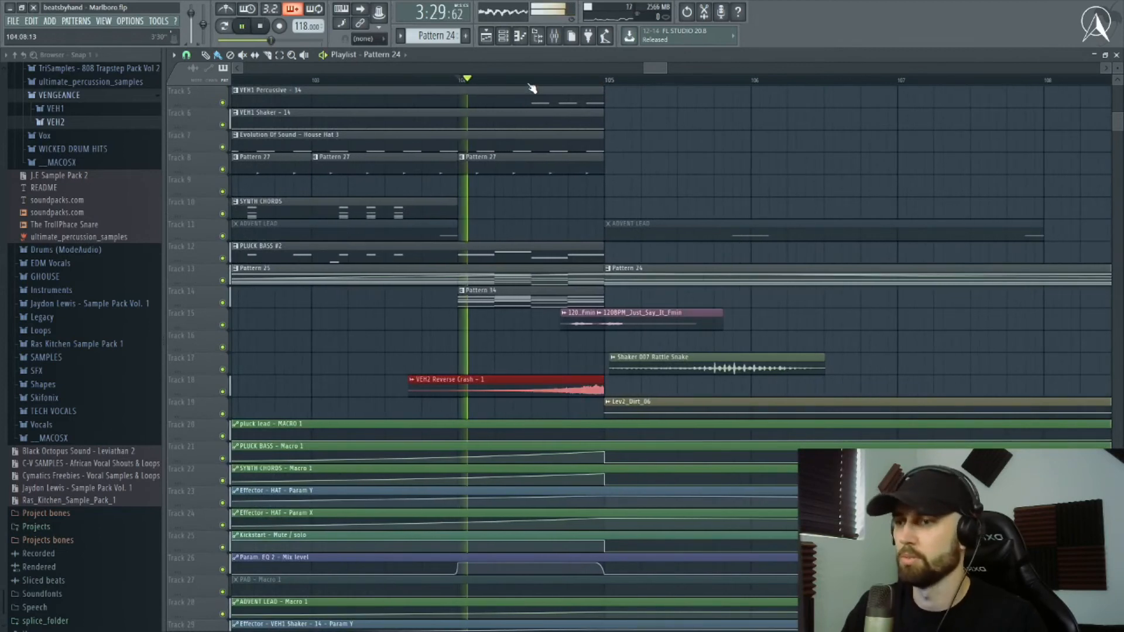
pyautogui.scroll(-6, 544, 87)
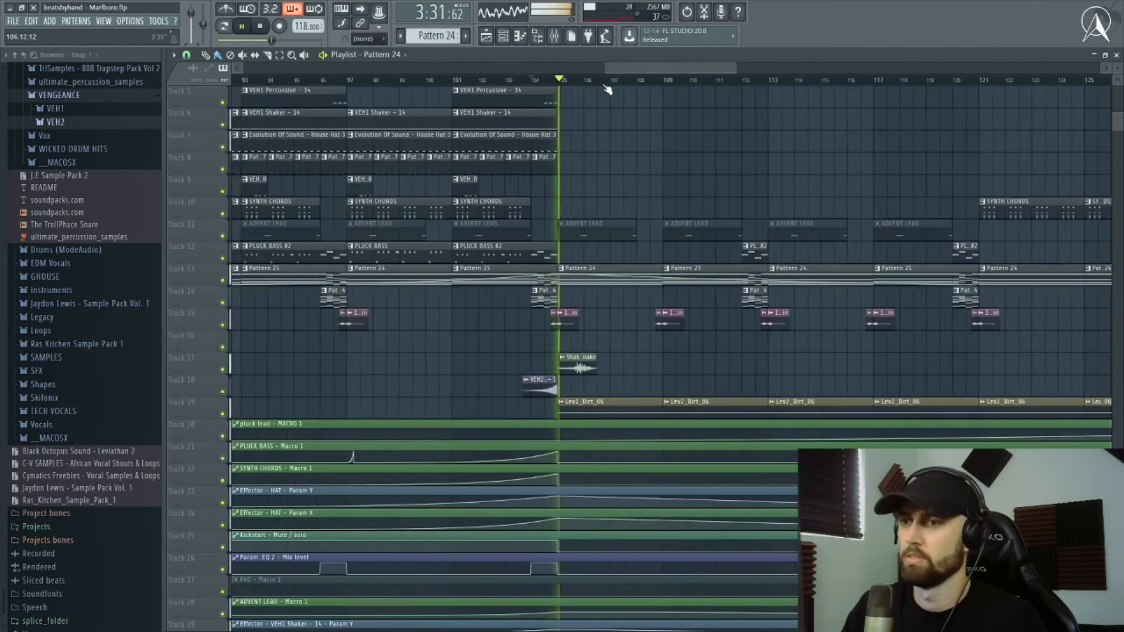
pyautogui.moveTo(648, 69); pyautogui.dragTo(668, 74)
pyautogui.press('space')
# Step: Select the breakdown's muted ADVENT LEAD clips and the PLUCK BASS #2 clip after bar 105 for examination
pyautogui.scroll(-5, 594, 83)
pyautogui.scroll(-1, 594, 88)
pyautogui.moveTo(581, 199); pyautogui.dragTo(629, 256)
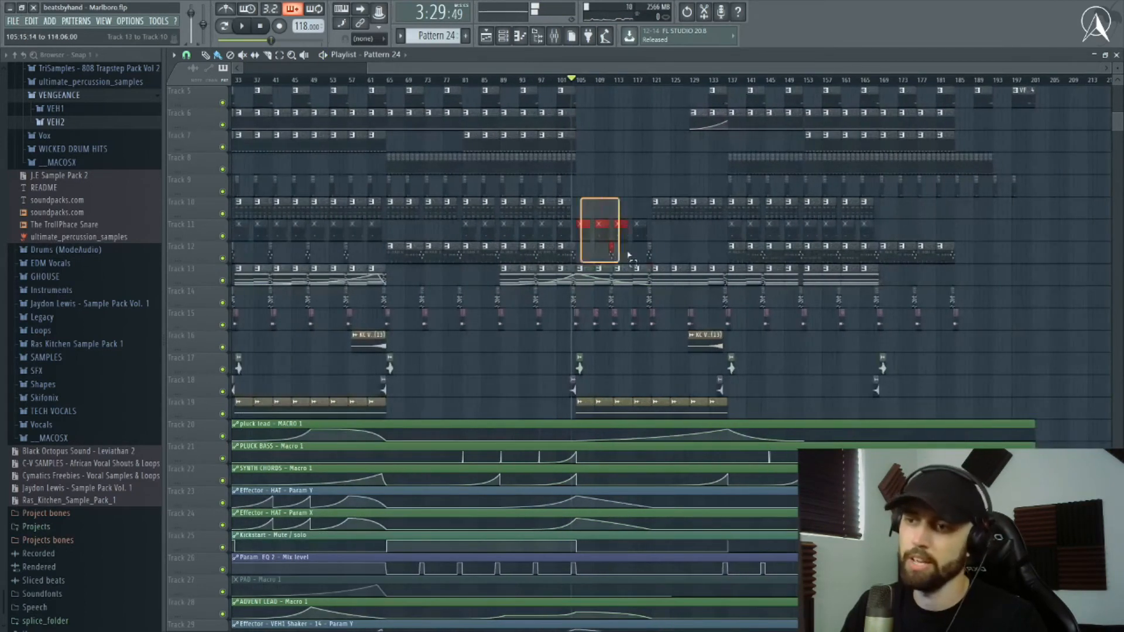
# Step: Review the section following the breakdown from bar 137, and place the playhead at bar 149
pyautogui.scroll(6, 738, 84)
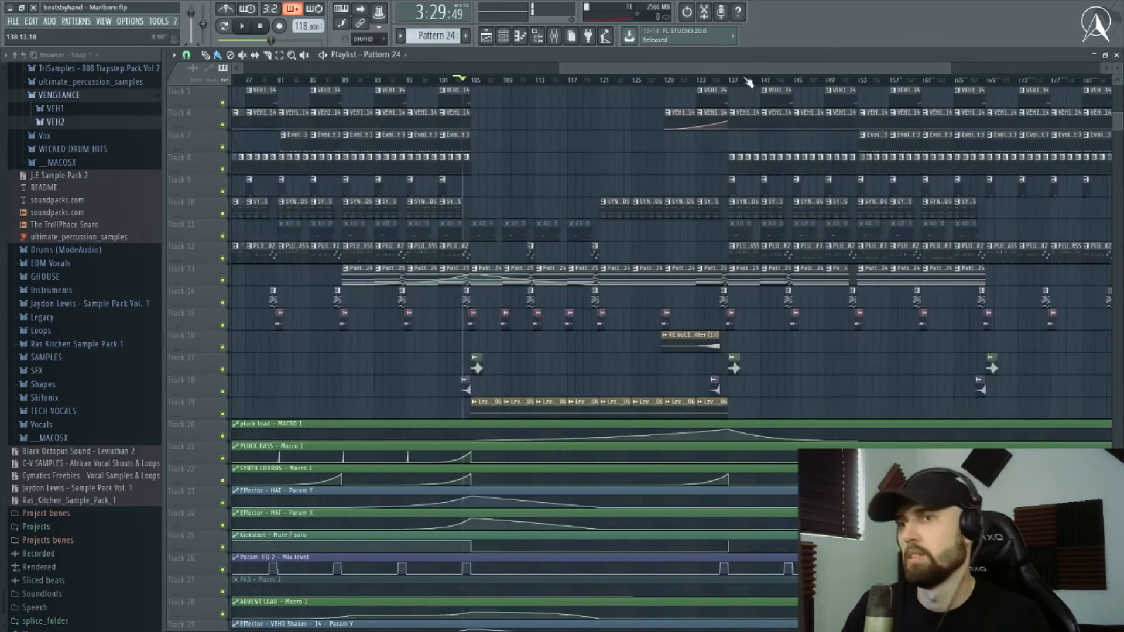
pyautogui.scroll(1, 861, 85)
pyautogui.scroll(4, 795, 125)
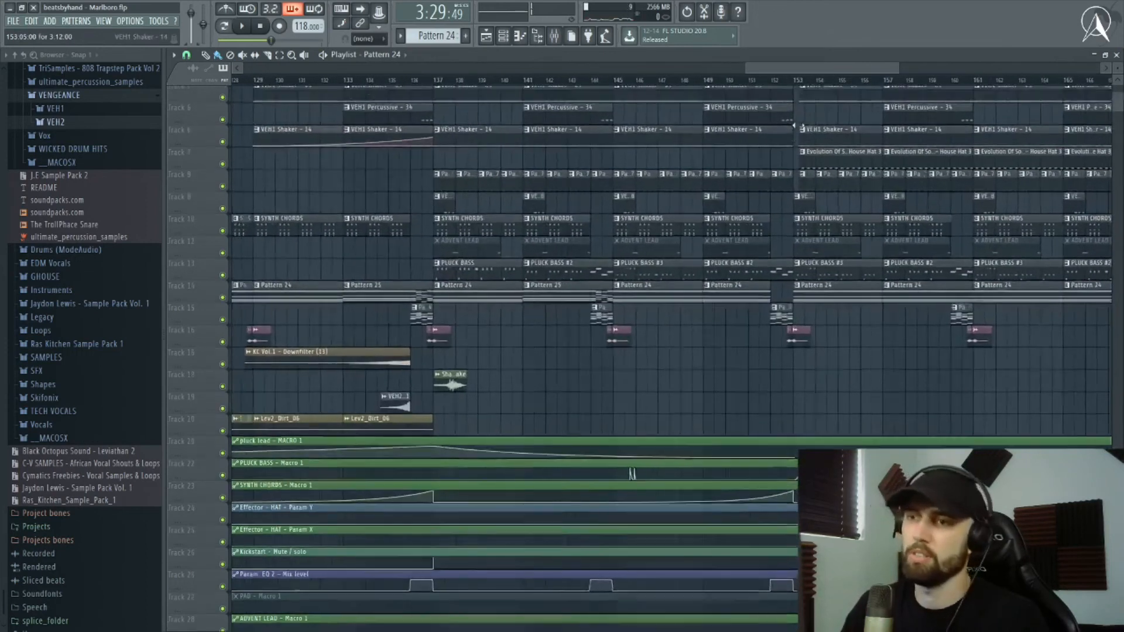
pyautogui.click(747, 81)
pyautogui.scroll(3, 747, 82)
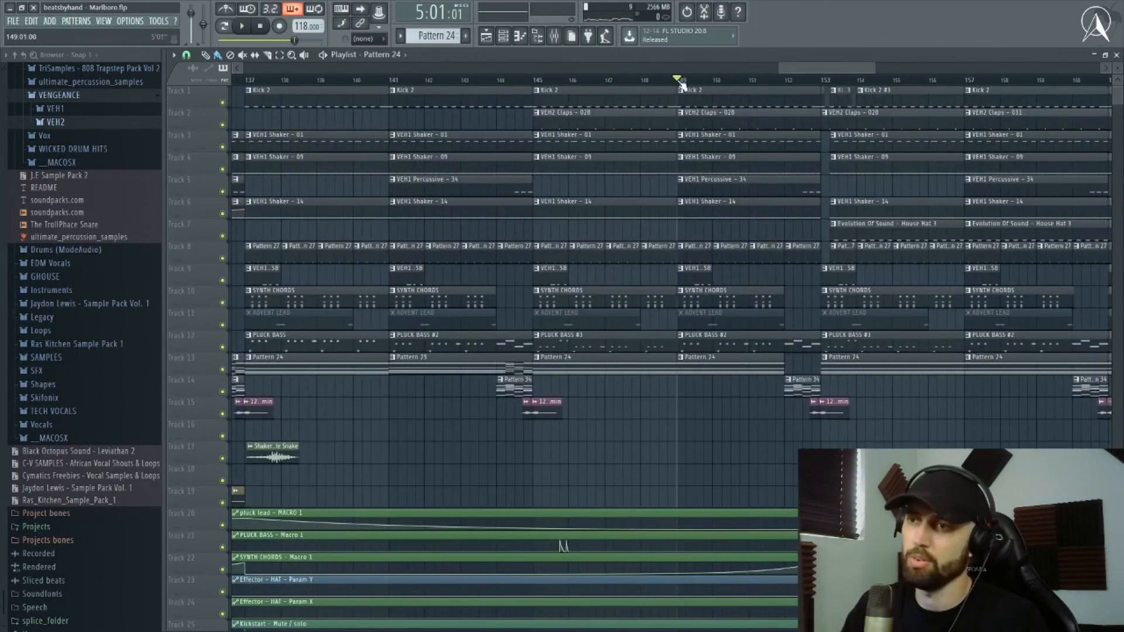
# Step: Solo the Track 3 shaker, layer in Tracks 4, 5, 6, 8 and 9, and audition the combined percussion from bar 149
pyautogui.scroll(-7, 697, 82)
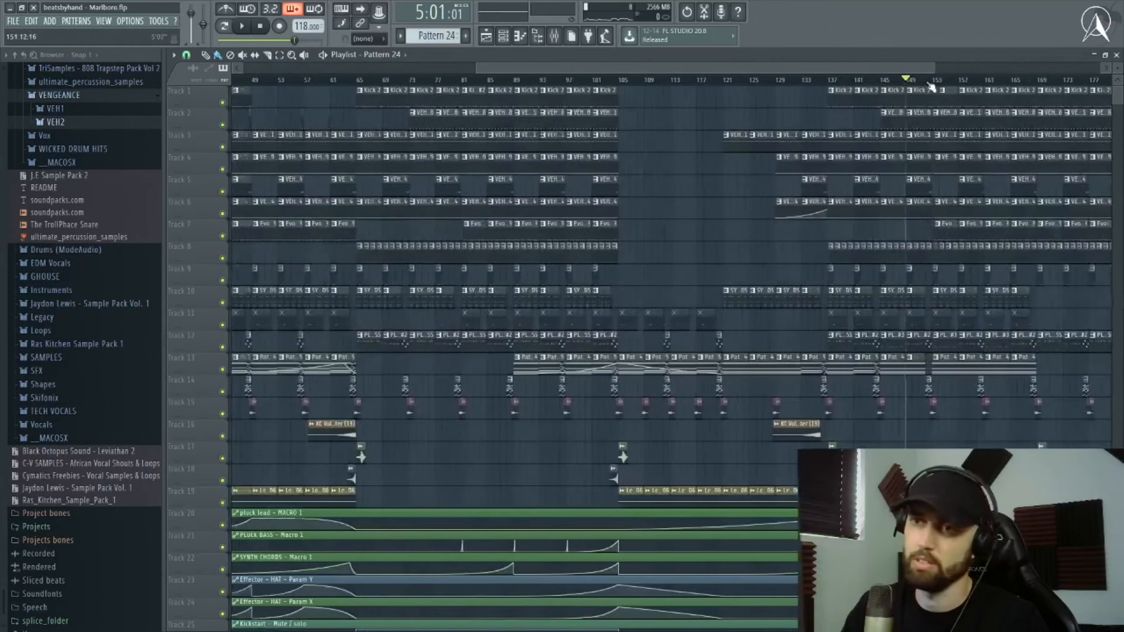
pyautogui.scroll(6, 939, 85)
pyautogui.rightClick(222, 146)
pyautogui.press('space')
pyautogui.click(223, 169)
pyautogui.click(222, 191)
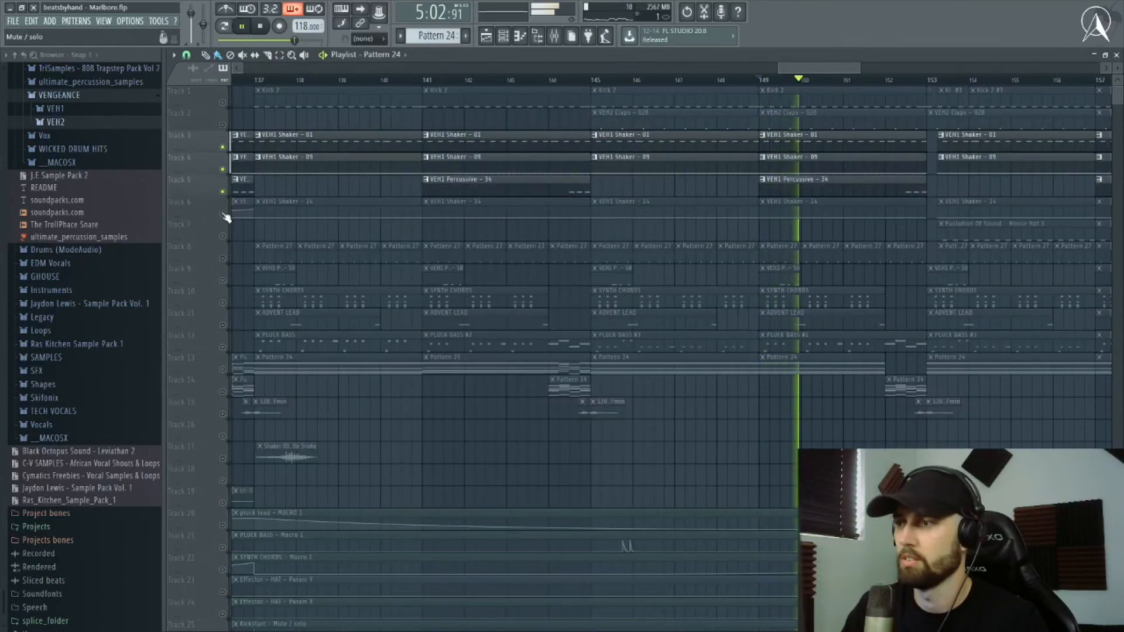
pyautogui.click(222, 214)
pyautogui.click(223, 258)
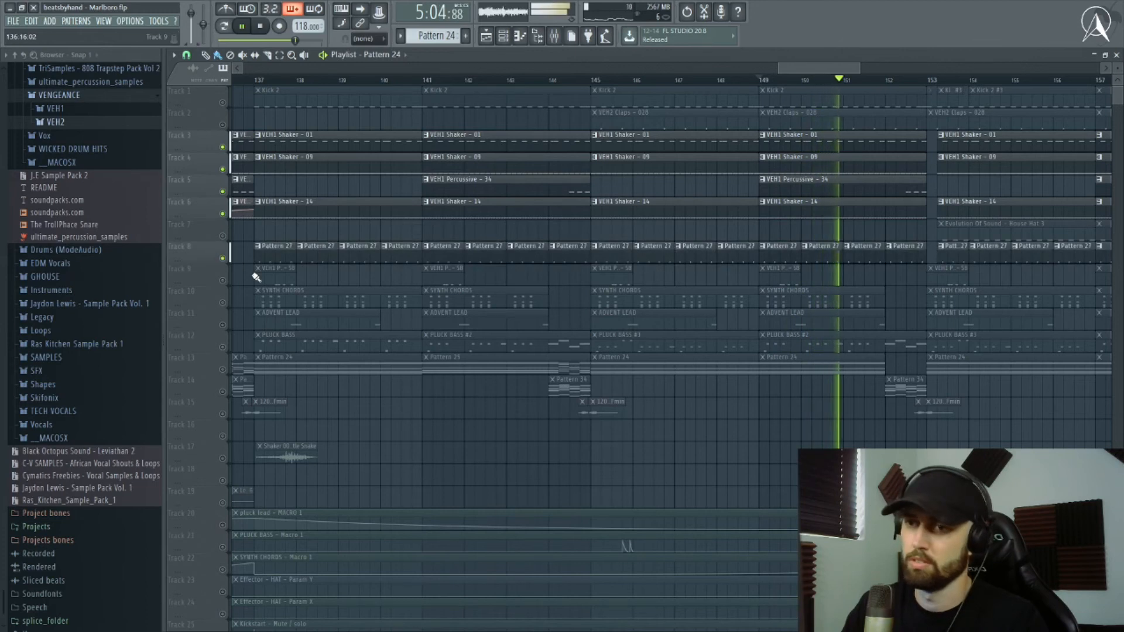
pyautogui.click(223, 281)
pyautogui.click(764, 79)
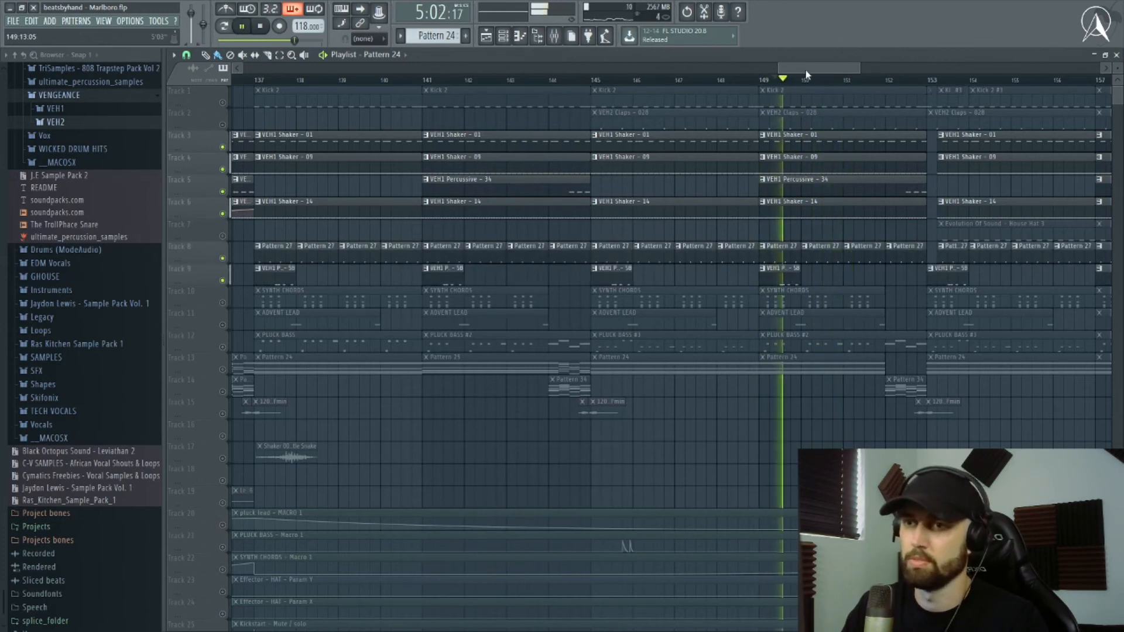
pyautogui.press('space')
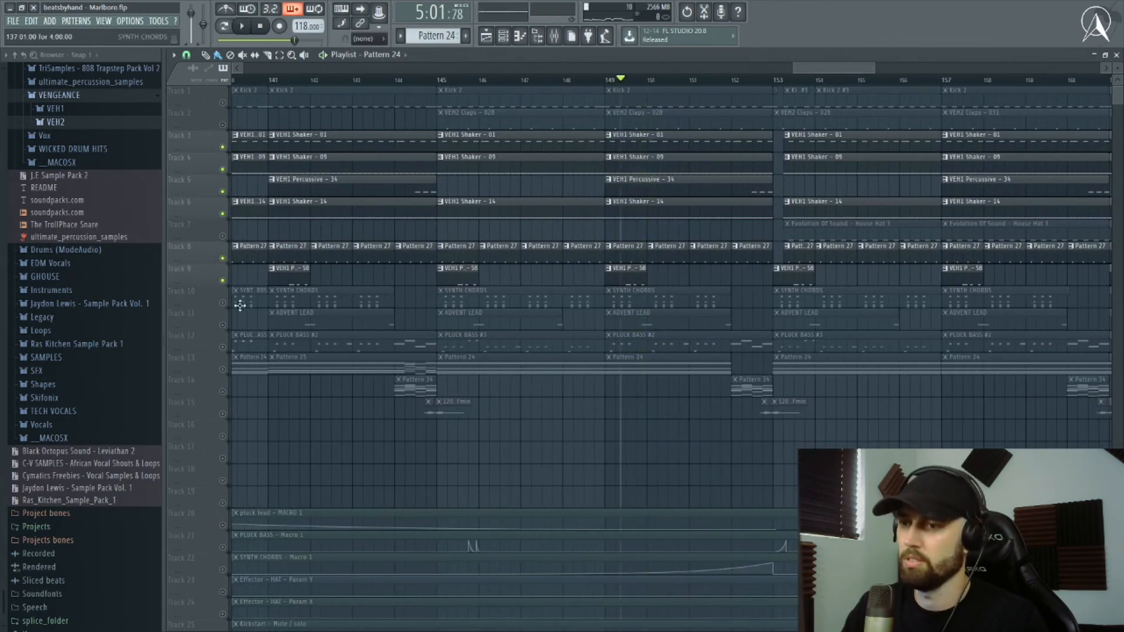
# Step: Add the VEH2 Claps track to the soloed percussion, audition it, and place the playhead at bar 153
pyautogui.click(222, 125)
pyautogui.press('space')
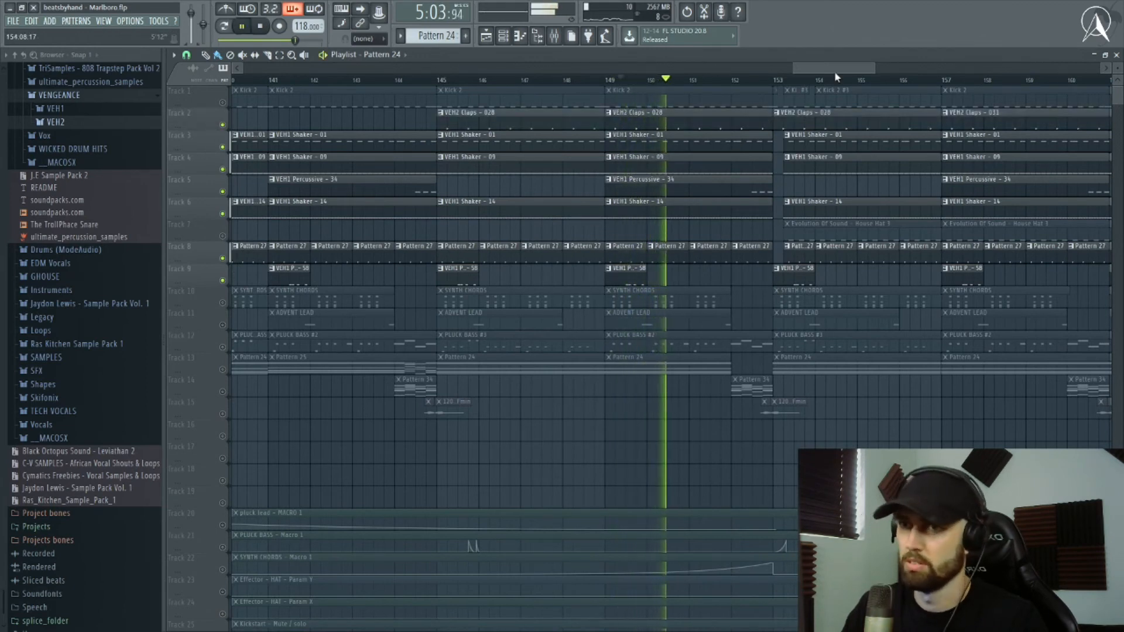
pyautogui.press('space')
pyautogui.moveTo(644, 84); pyautogui.dragTo(648, 85)
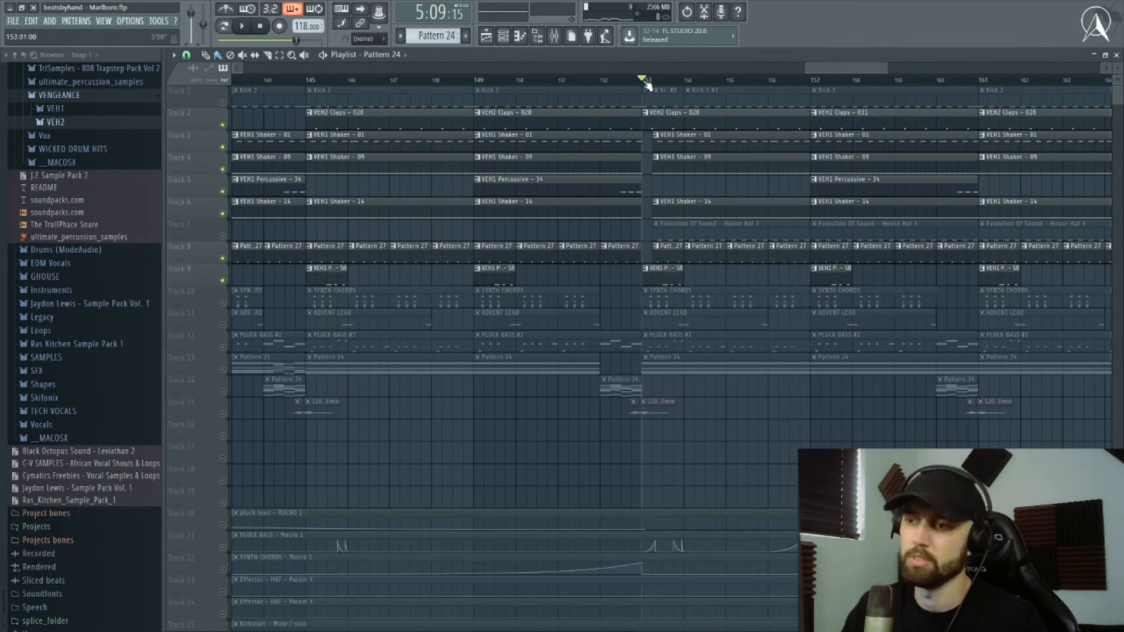
# Step: Isolate the Evolution Of Sound house hat on Track 7, restore all tracks, and select its clips from bar 153 onward
pyautogui.moveTo(826, 70); pyautogui.dragTo(839, 71)
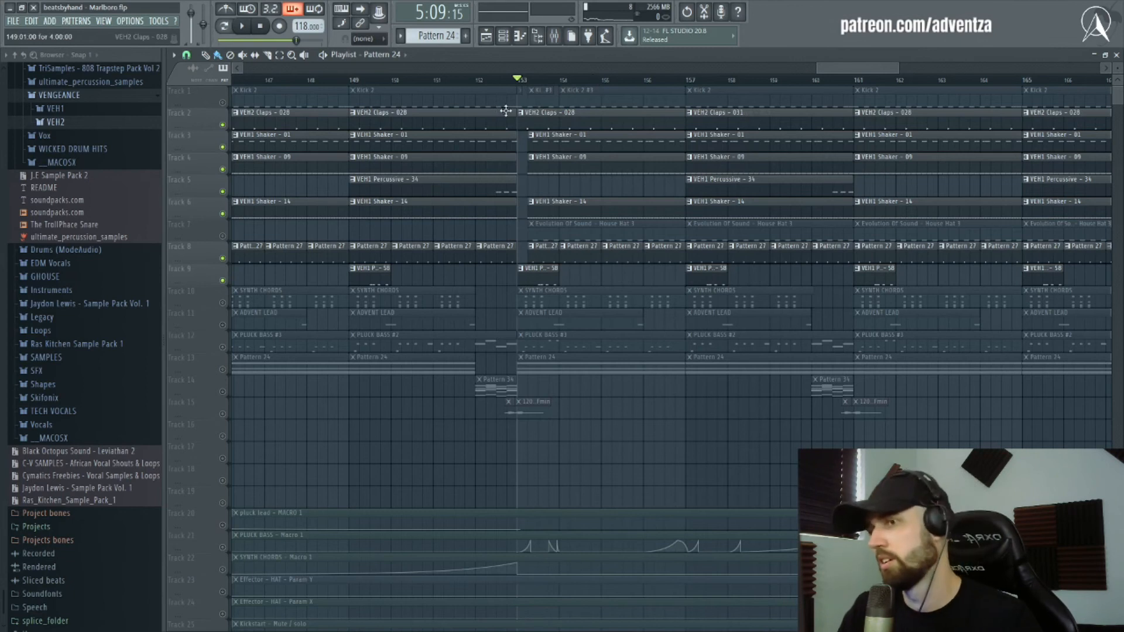
pyautogui.scroll(-6, 594, 82)
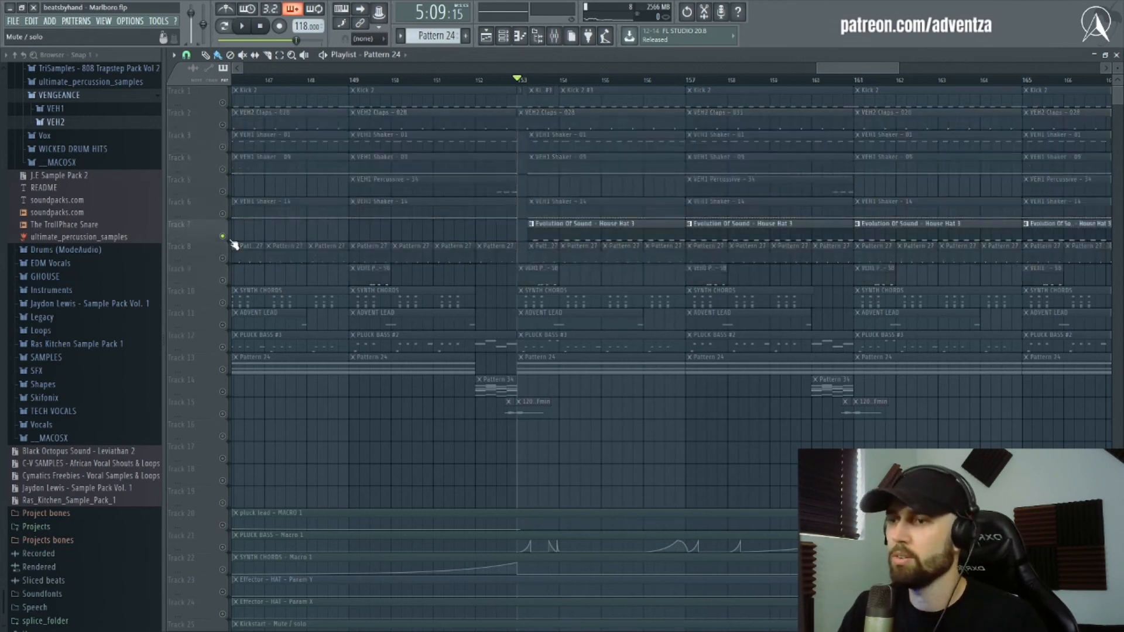
pyautogui.scroll(3, 525, 85)
pyautogui.scroll(-3, 525, 84)
pyautogui.moveTo(557, 234); pyautogui.dragTo(920, 233)
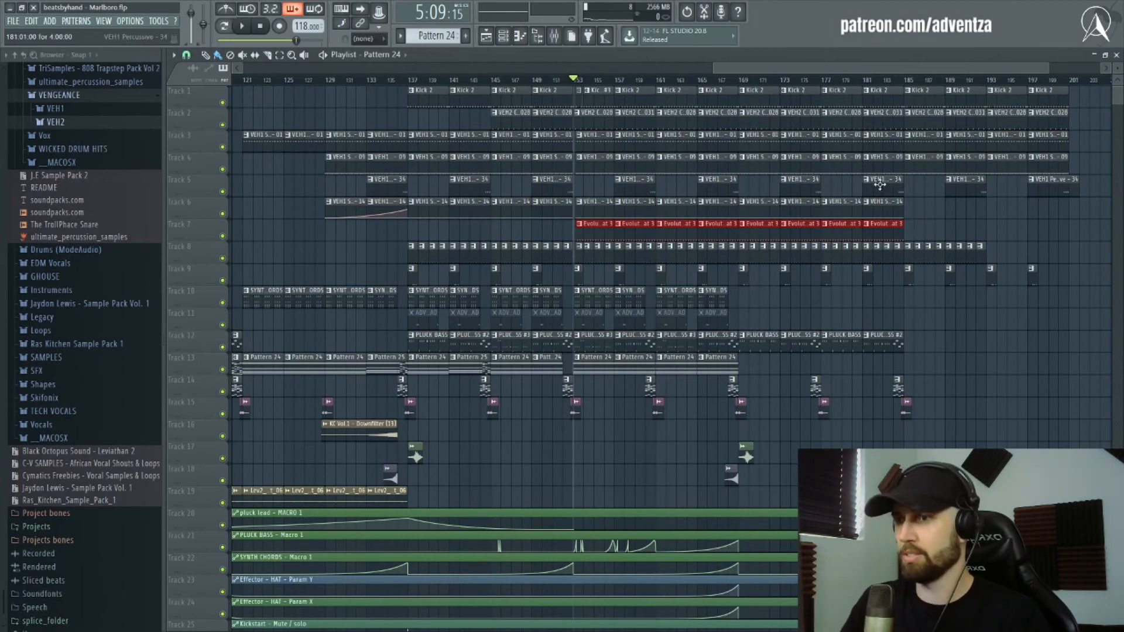
# Step: Play the full arrangement from bar 145, before the house hat enters, and stop playback
pyautogui.scroll(3, 452, 82)
pyautogui.click(449, 82)
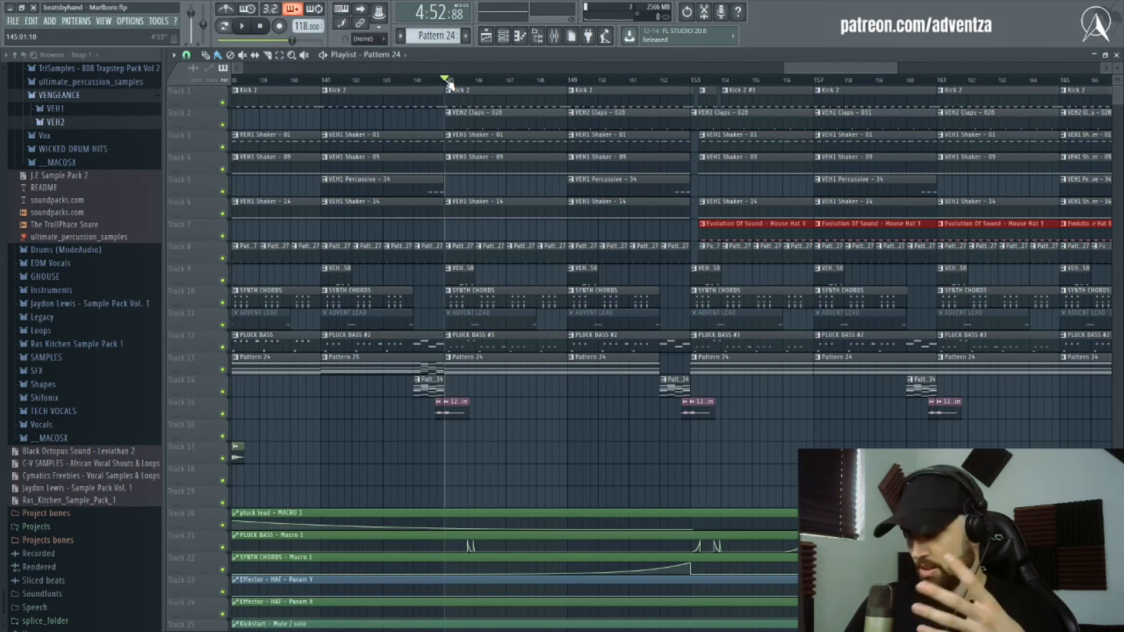
pyautogui.press('space')
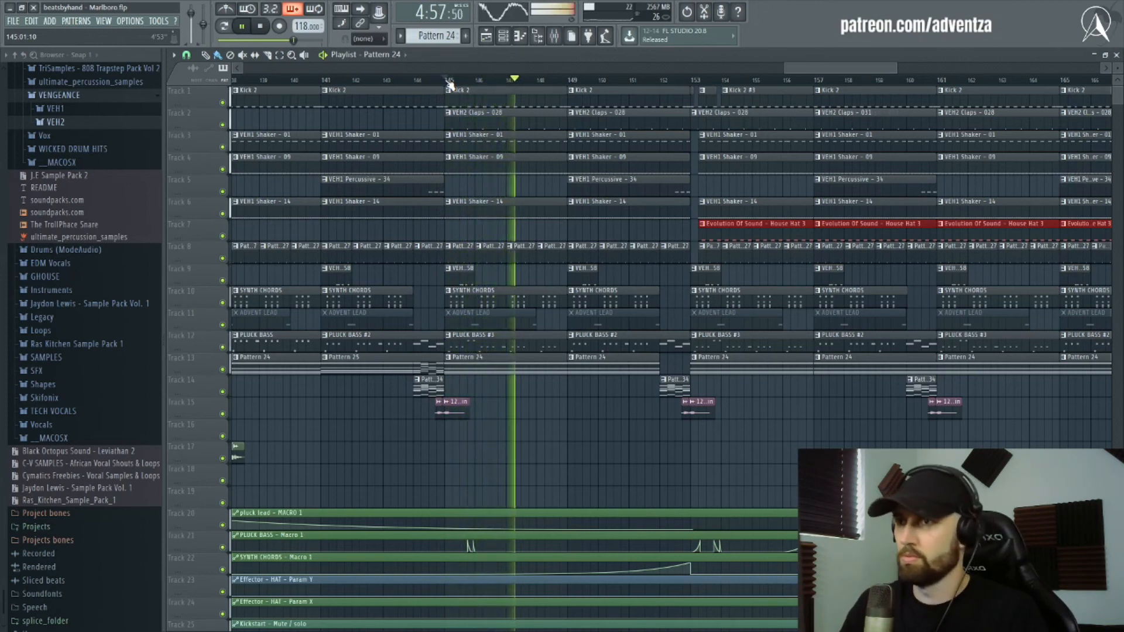
pyautogui.press('space')
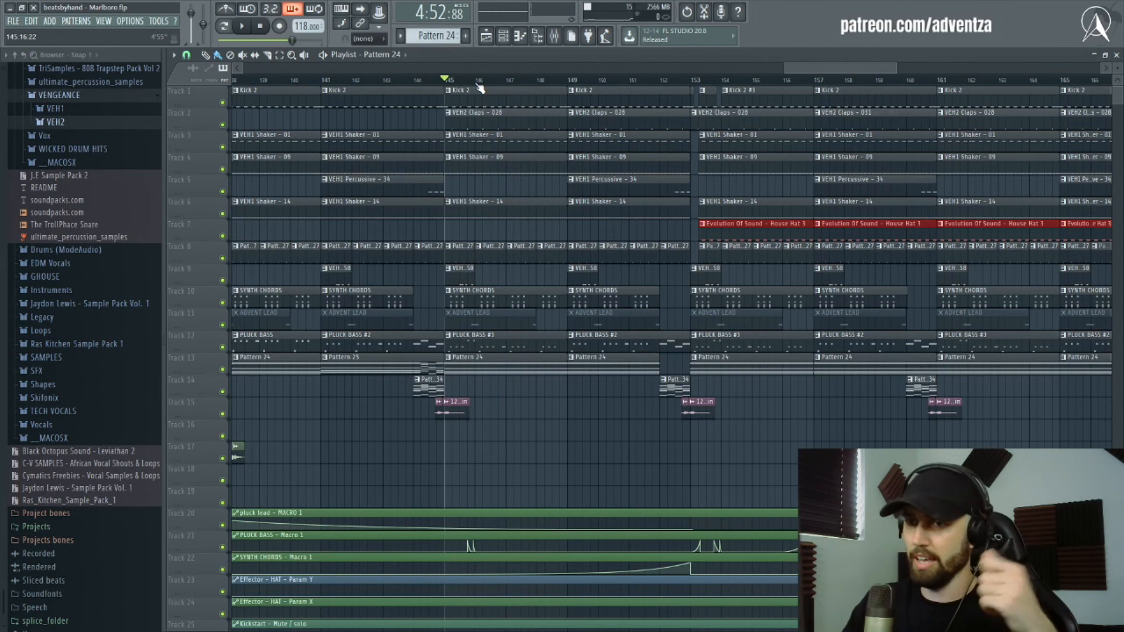
# Step: Select the first two house hat clips after bar 153 and audition Track 7 on its own from there
pyautogui.moveTo(695, 227); pyautogui.dragTo(819, 237)
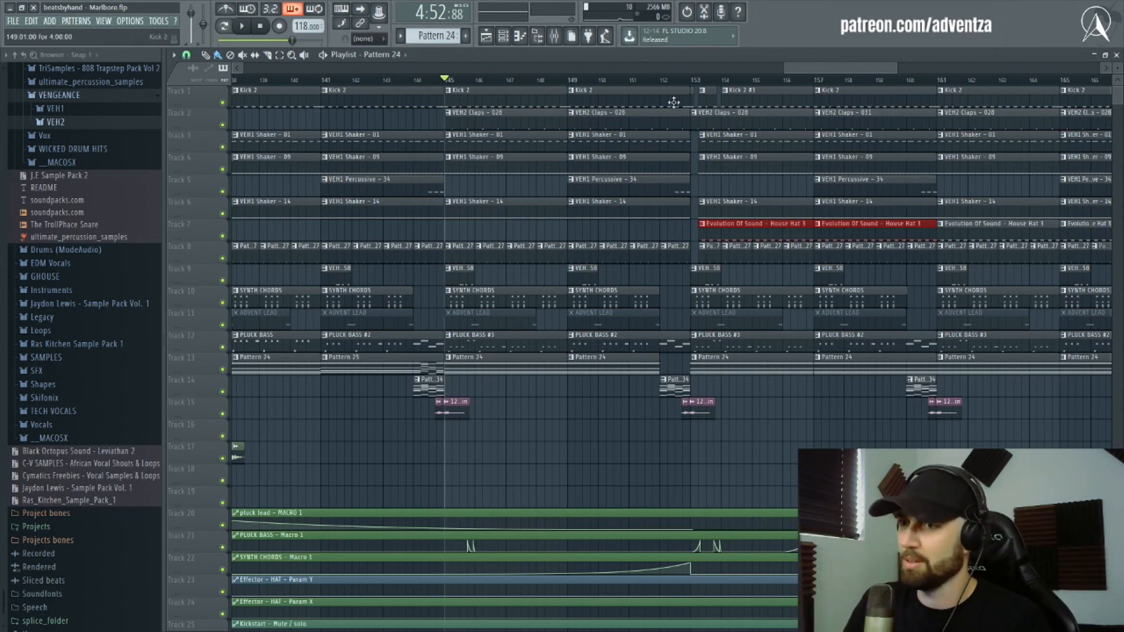
pyautogui.click(699, 80)
pyautogui.press('space')
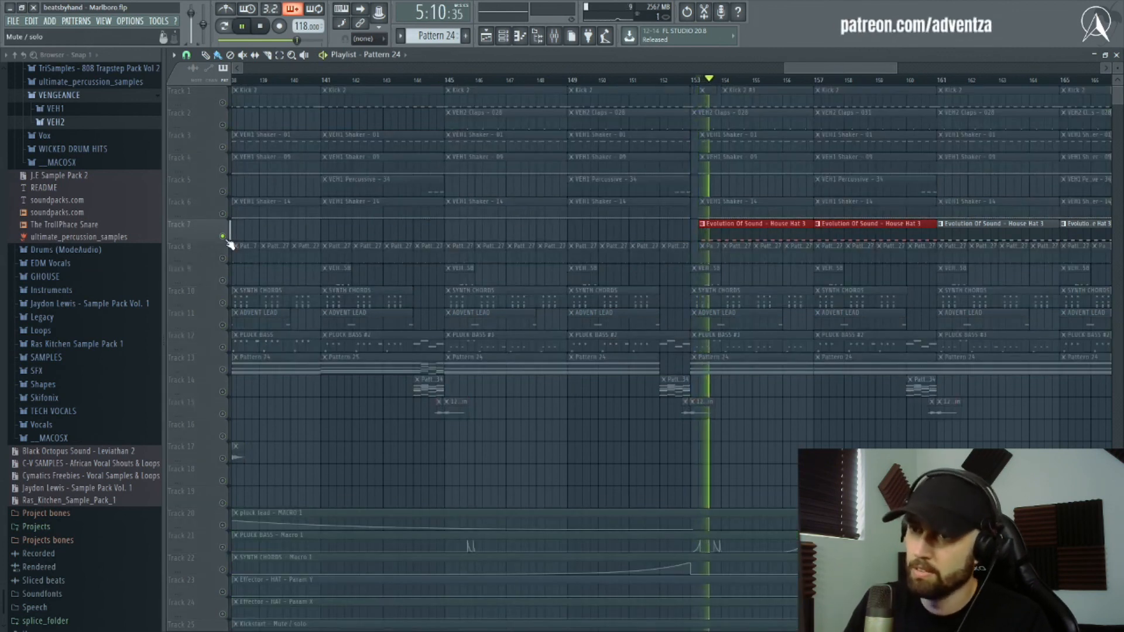
pyautogui.press('space')
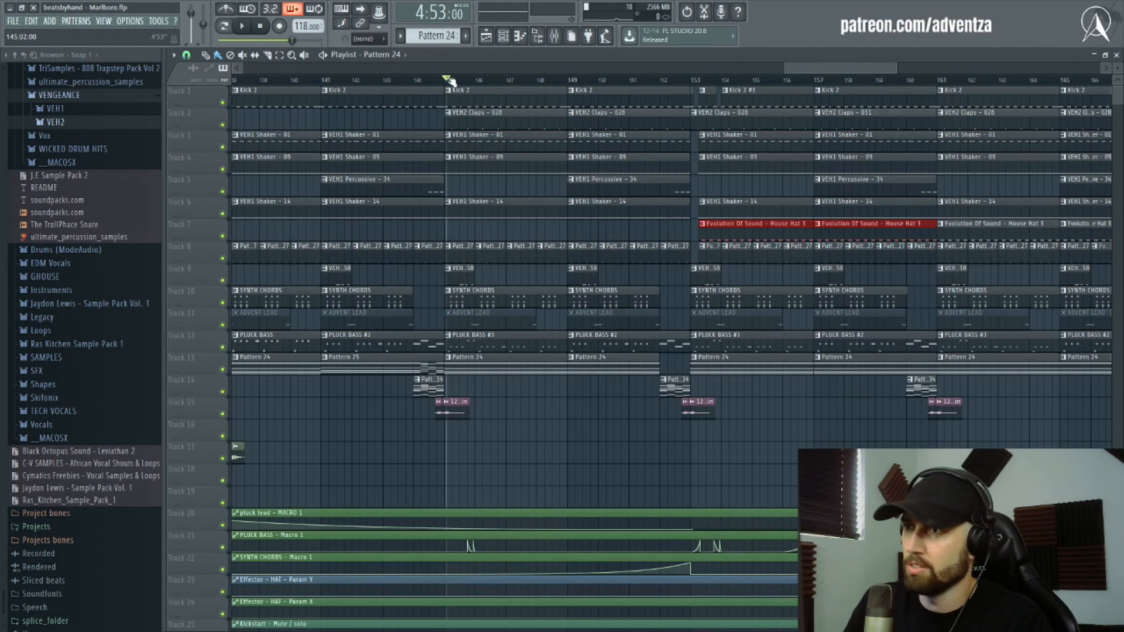
# Step: Play the full arrangement from bar 145 past the house hat entry at bar 153, saving the project during playback
pyautogui.press('space')
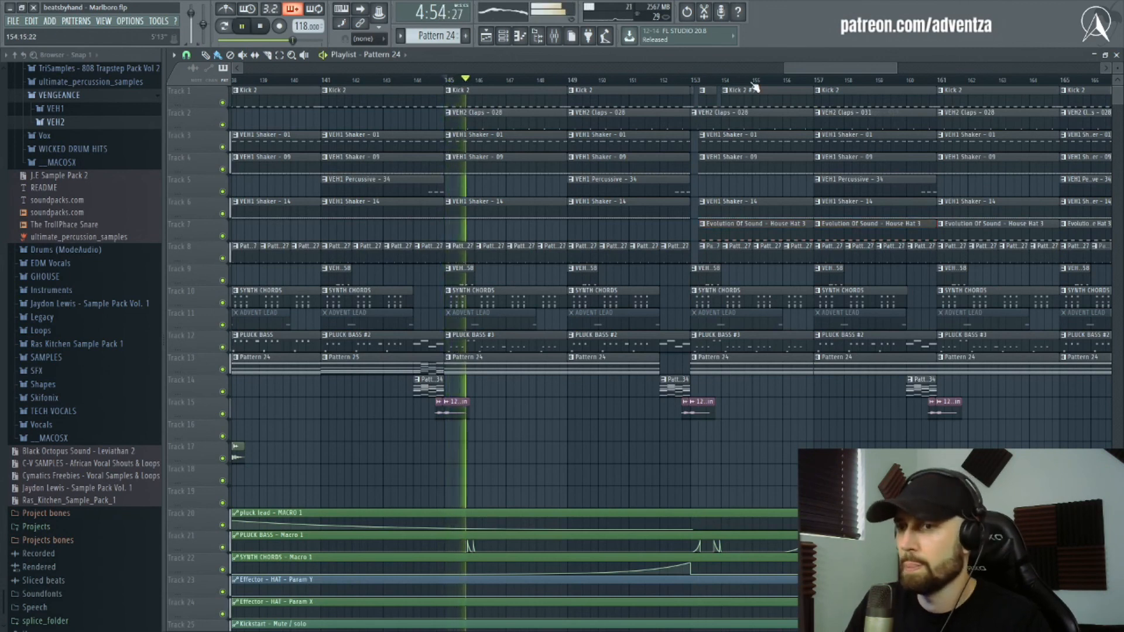
pyautogui.hotkey('ctrl', 's')
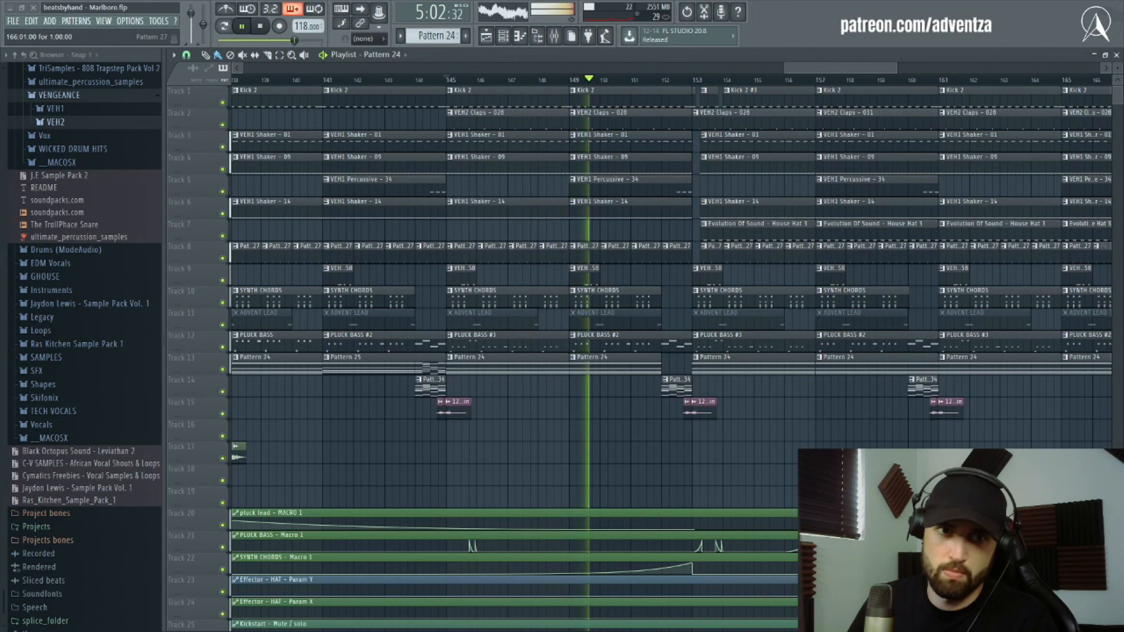
pyautogui.moveTo(844, 68); pyautogui.dragTo(845, 68)
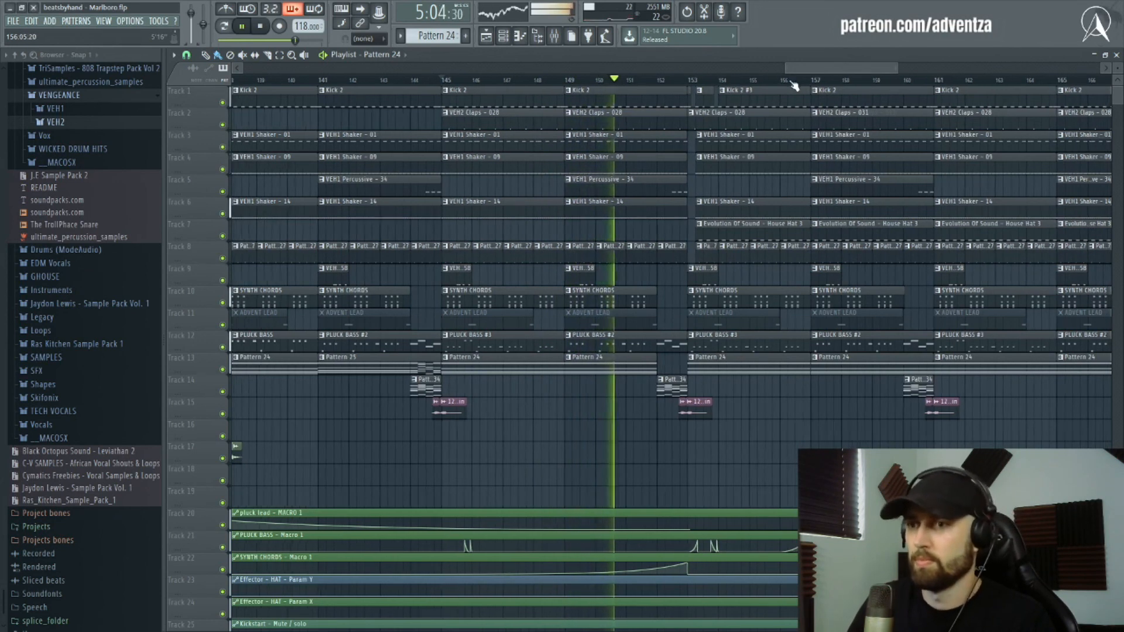
pyautogui.scroll(3, 784, 94)
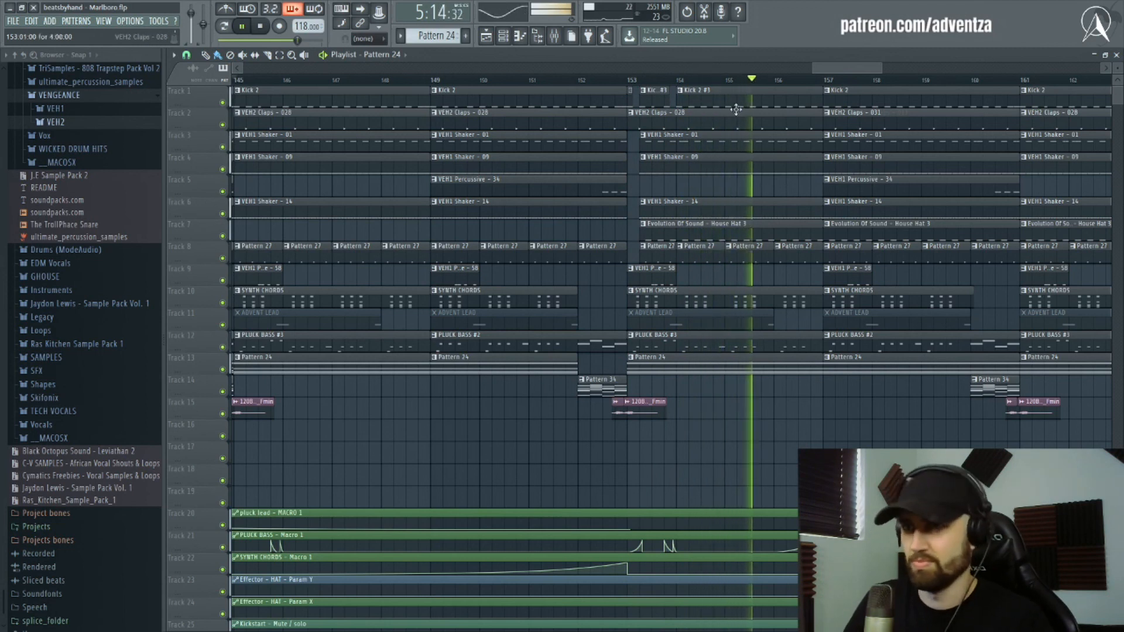
pyautogui.scroll(-4, 780, 80)
pyautogui.scroll(-3, 781, 80)
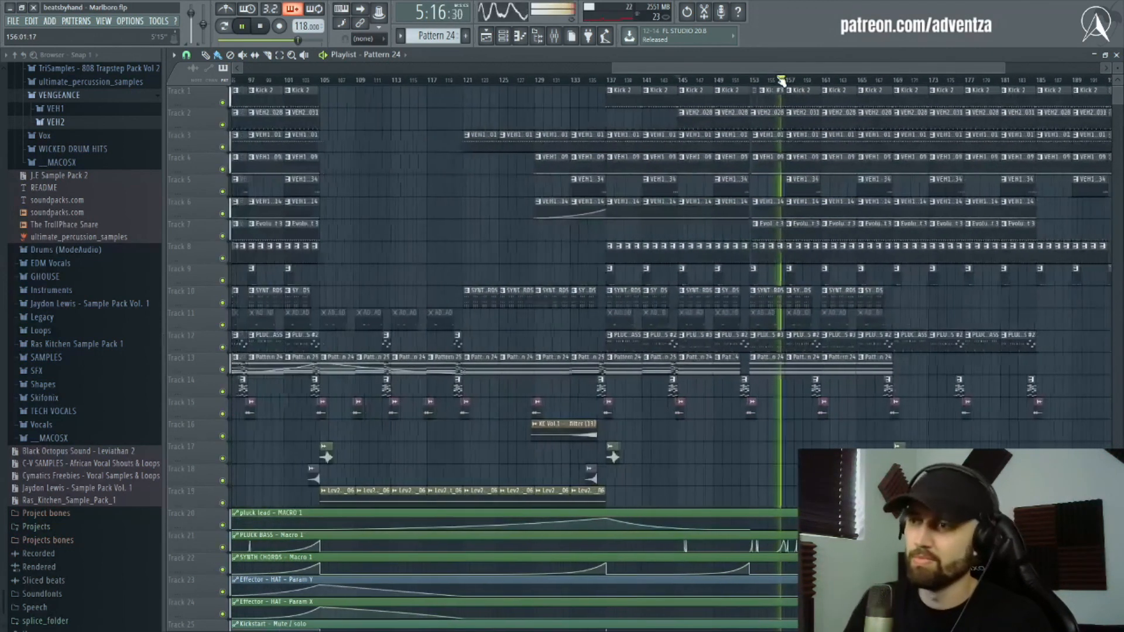